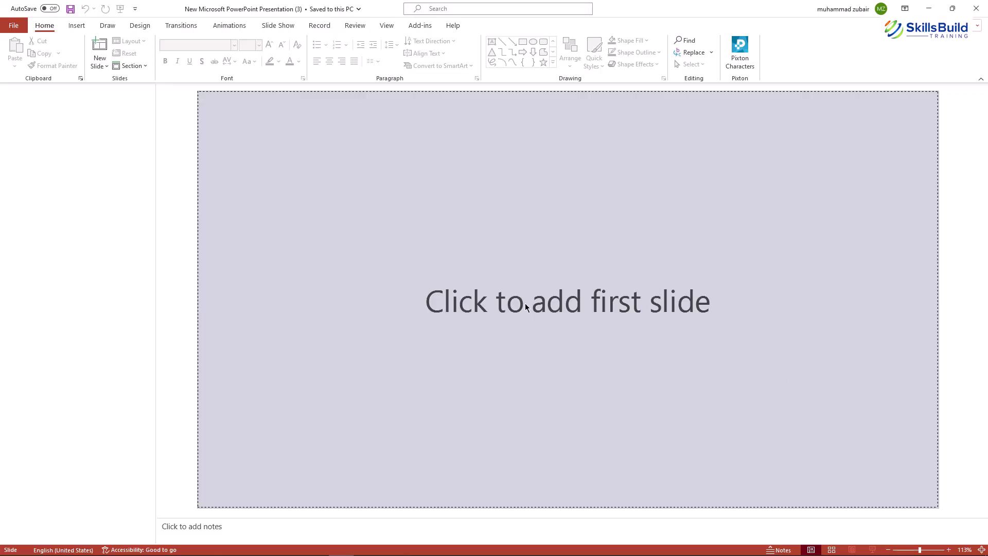
# - Add the first slide and delete its title and subtitle placeholders to leave it blank
pyautogui.click(502, 303)
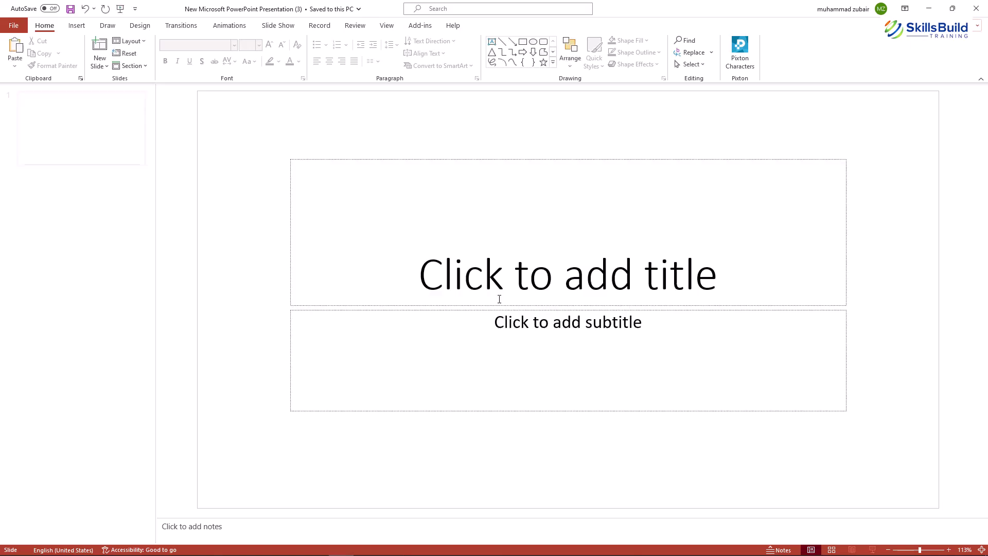
pyautogui.click(397, 159)
pyautogui.press('Delete')
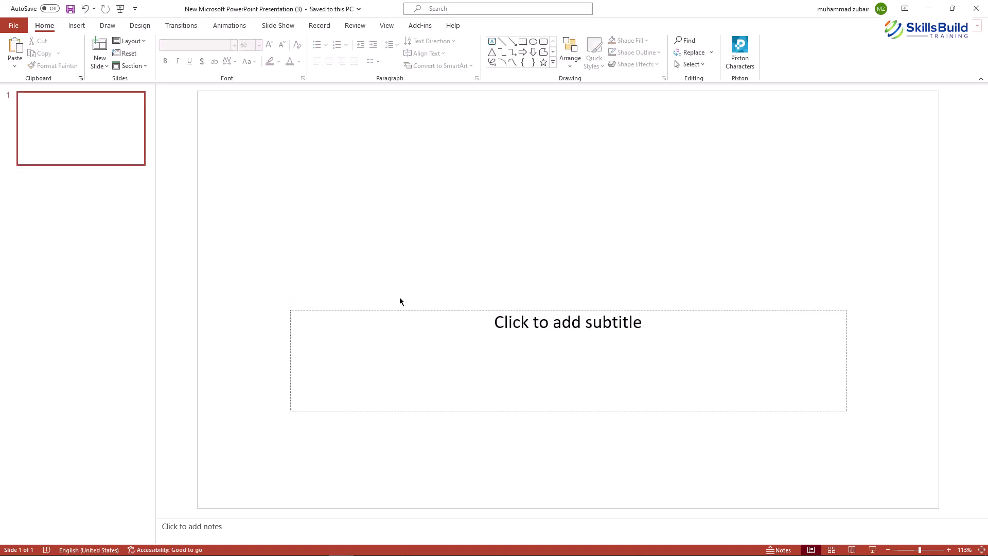
pyautogui.click(402, 308)
pyautogui.press('Delete')
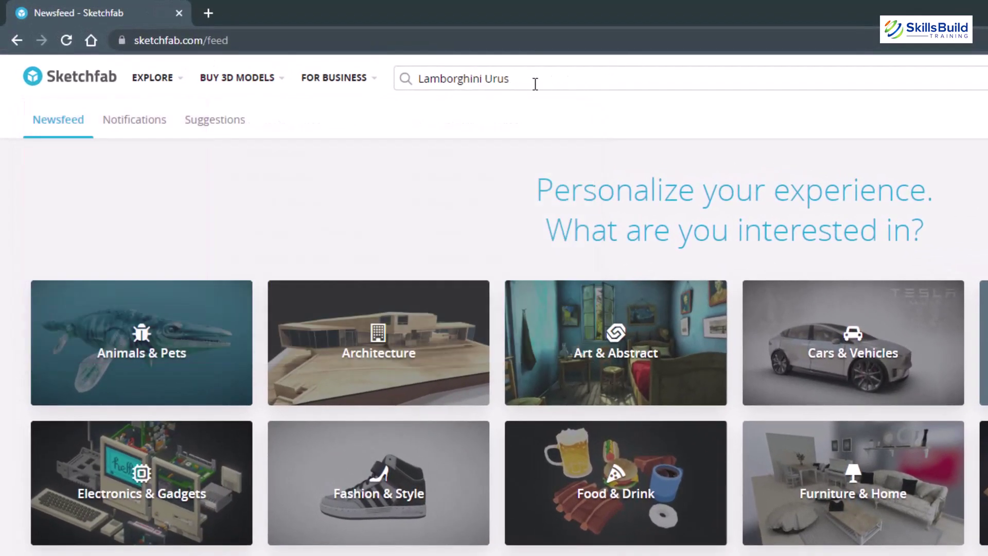
# - On Sketchfab, find the free "Lamborghini Urus - SDC Carbone Edition" model and download it as a GLB with 2k textures
pyautogui.press('Return')
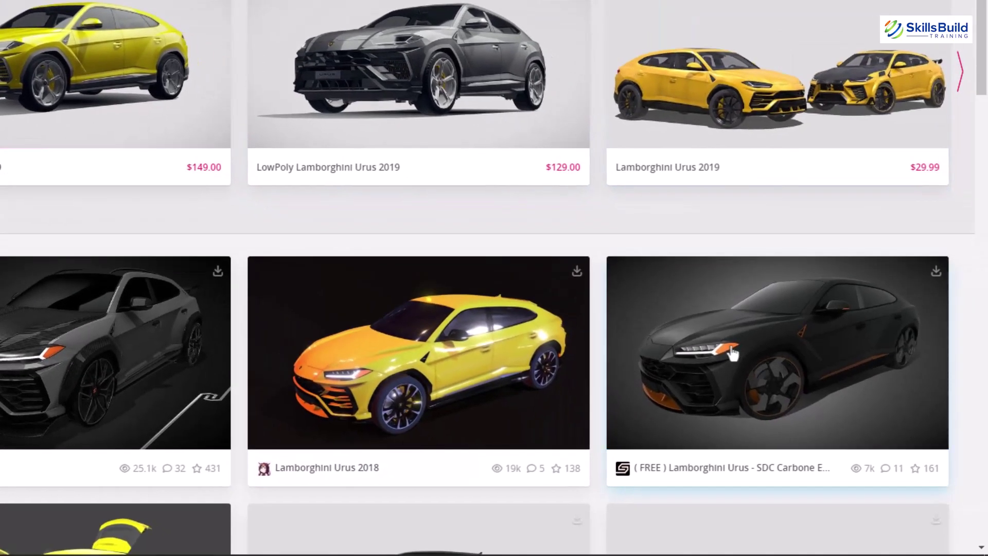
pyautogui.click(849, 412)
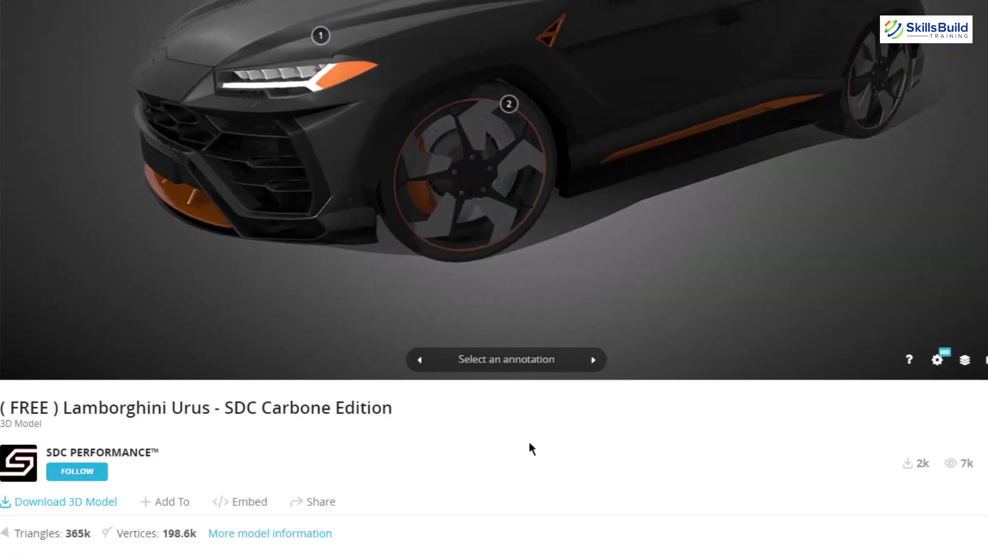
pyautogui.click(50, 503)
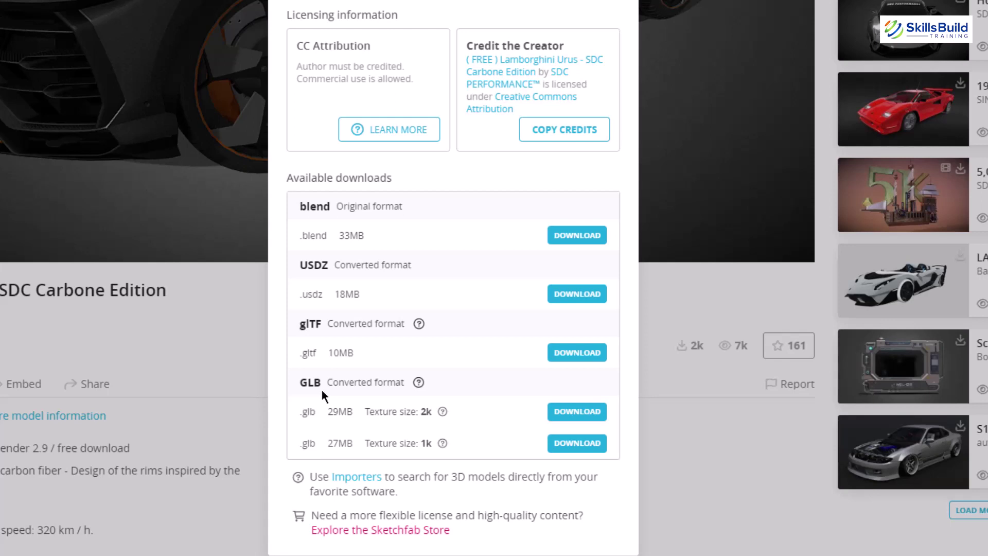
pyautogui.click(570, 418)
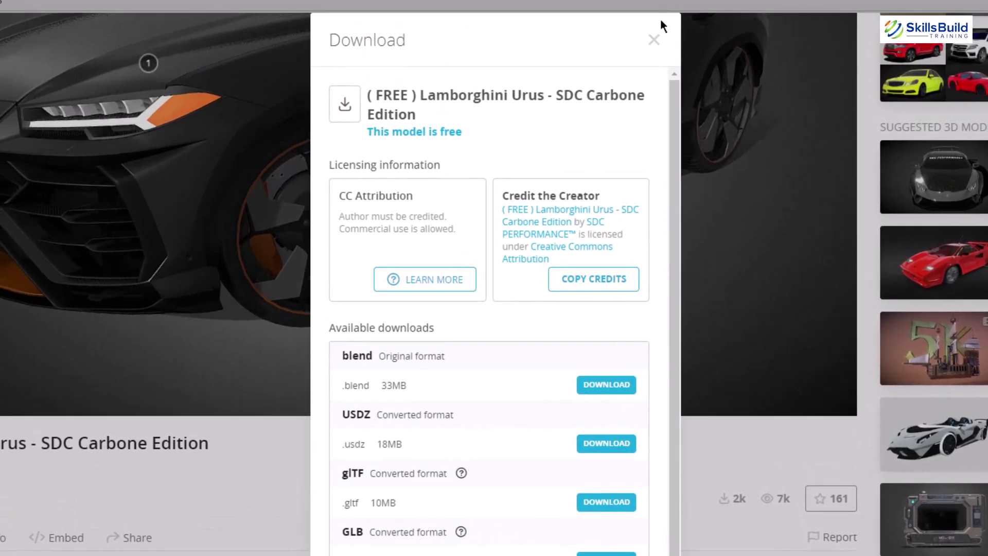
pyautogui.click(654, 39)
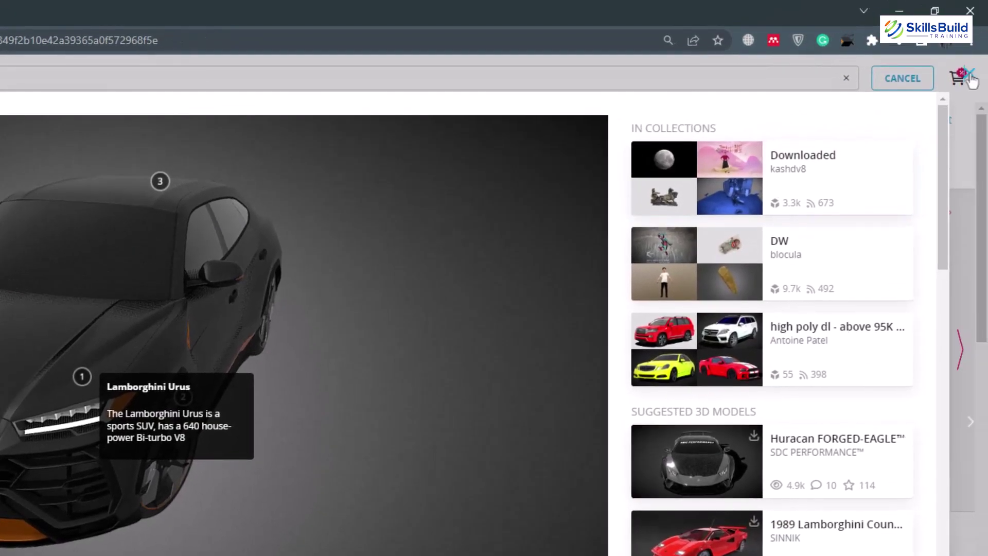
pyautogui.click(970, 76)
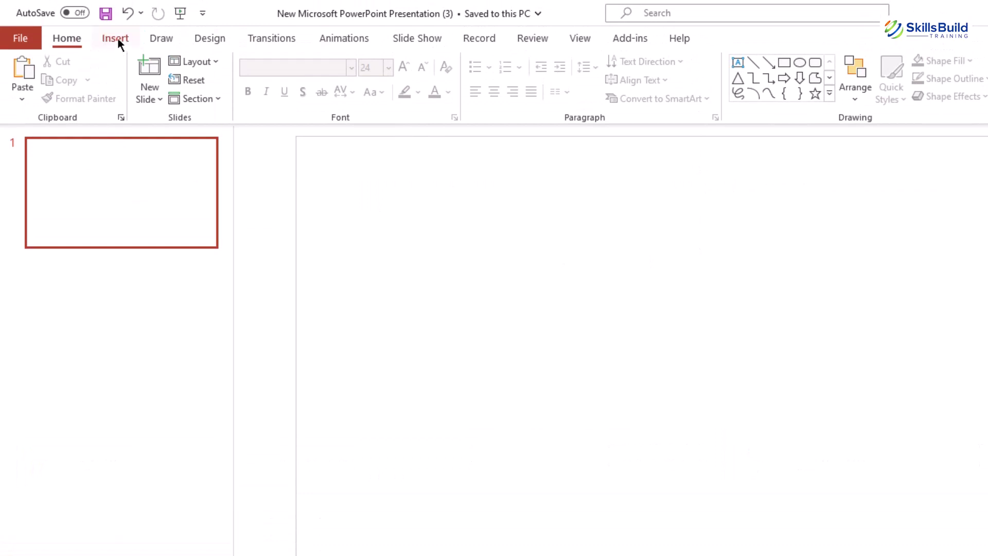
# - In PowerPoint, insert the 3D model file free__lamborghini_urus_-_sdc_carbone_edition from this device onto the blank slide
pyautogui.click(117, 40)
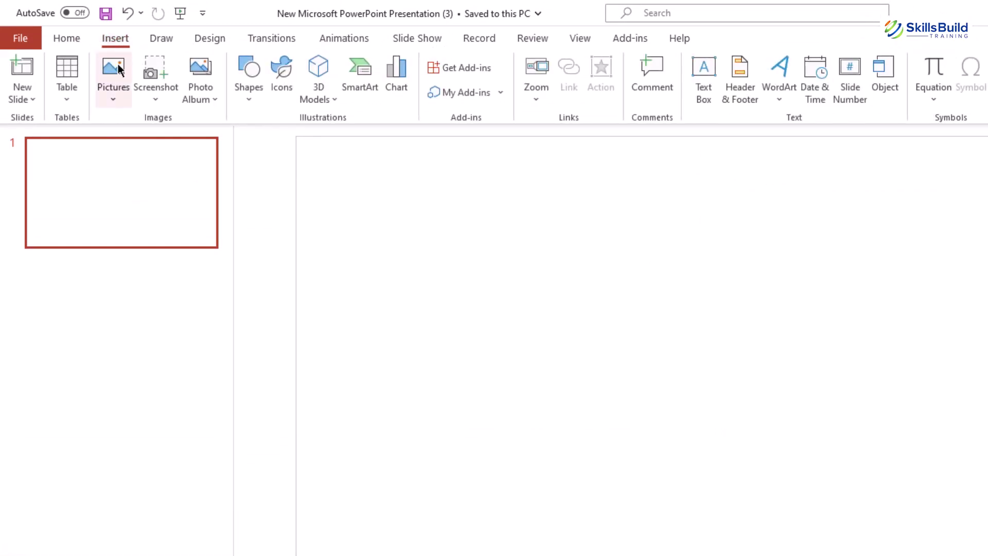
pyautogui.click(334, 99)
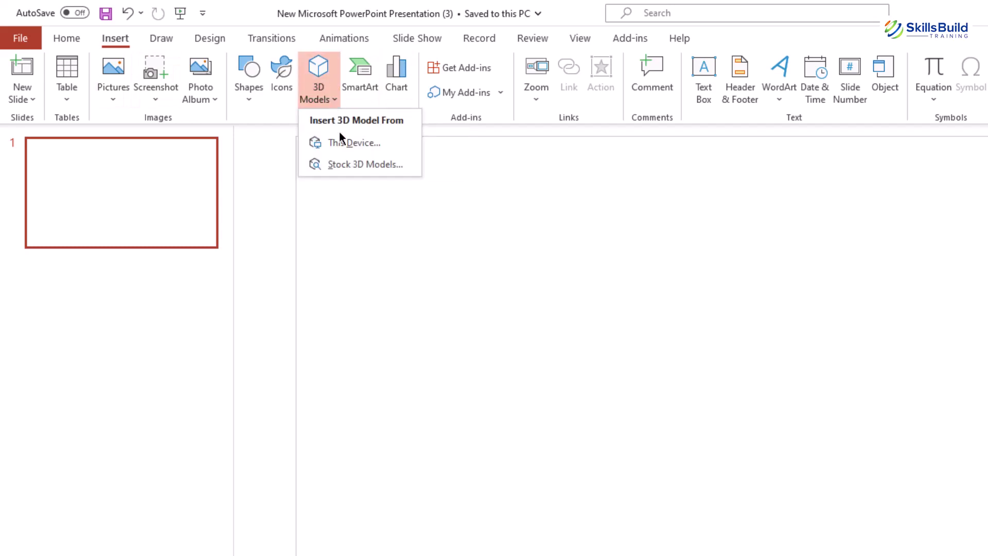
pyautogui.click(342, 143)
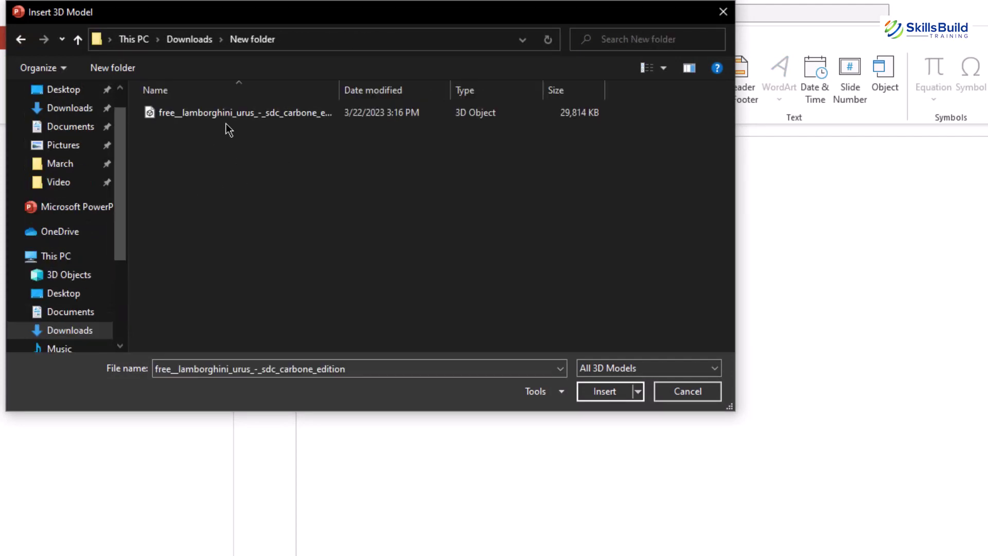
pyautogui.doubleClick(226, 117)
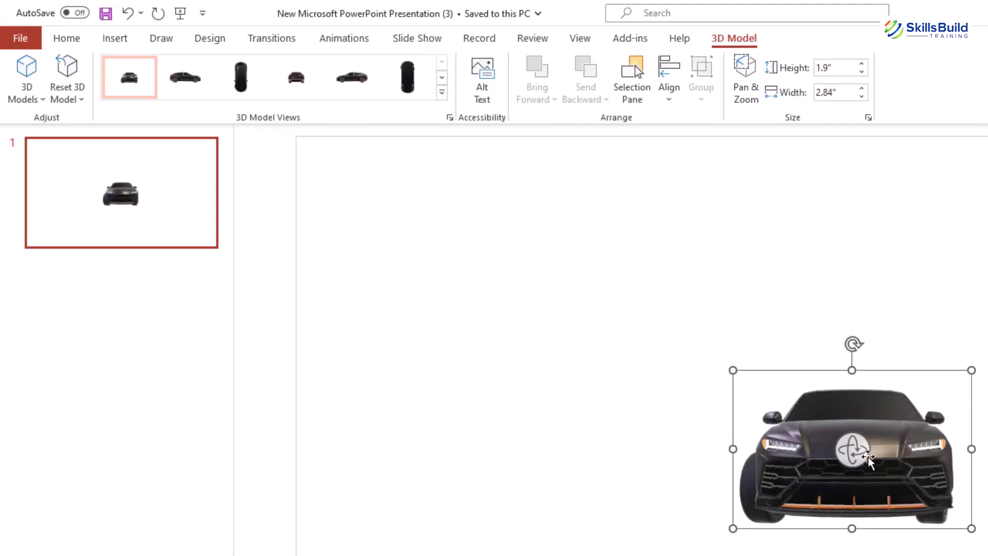
# - Enlarge the car model to about 3.79 inches high and position it near the slide's centre
pyautogui.moveTo(733, 369); pyautogui.dragTo(478, 211)
pyautogui.moveTo(731, 407); pyautogui.dragTo(852, 446)
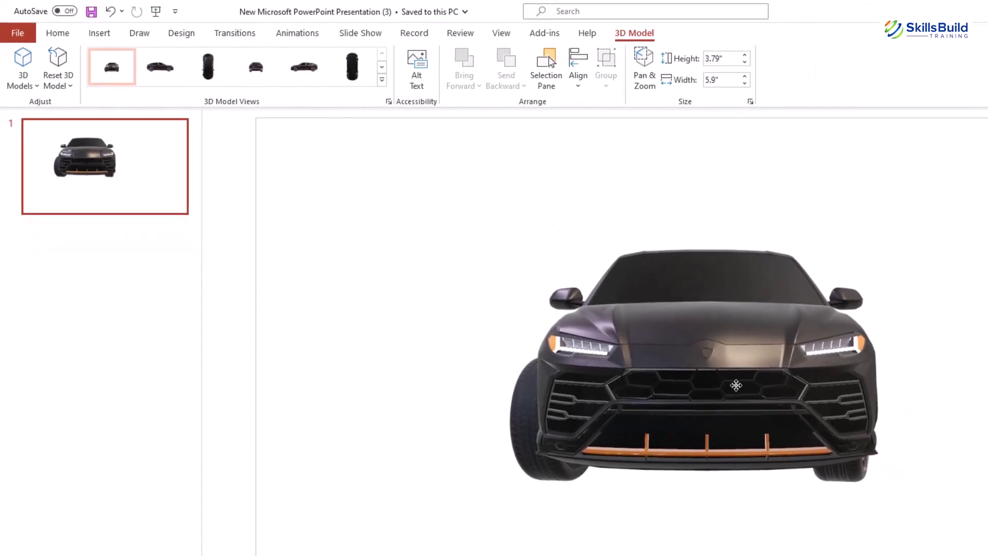
pyautogui.moveTo(736, 385)
pyautogui.mouseDown()
pyautogui.moveTo(727, 393)
pyautogui.moveTo(731, 384)
pyautogui.mouseUp()
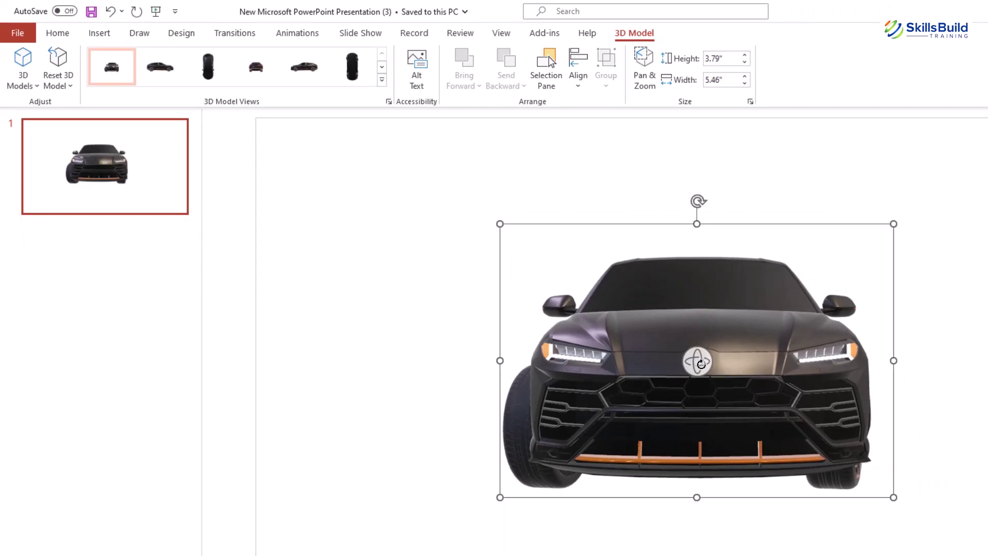
# - Rotate the car model, try several preset 3D views including the rear one, and set it to the front view
pyautogui.moveTo(696, 360)
pyautogui.mouseDown()
pyautogui.moveTo(529, 364)
pyautogui.moveTo(702, 370)
pyautogui.mouseUp()
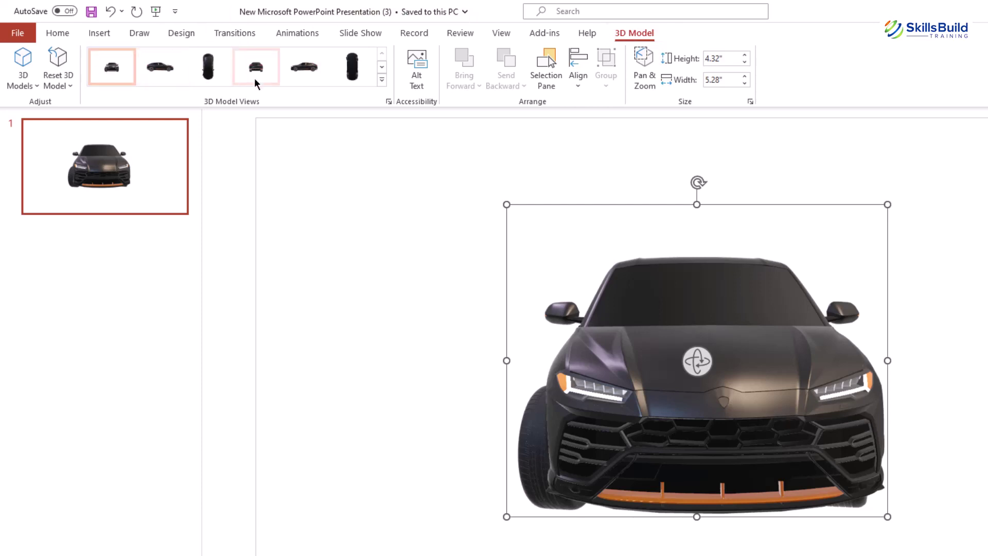
pyautogui.click(381, 79)
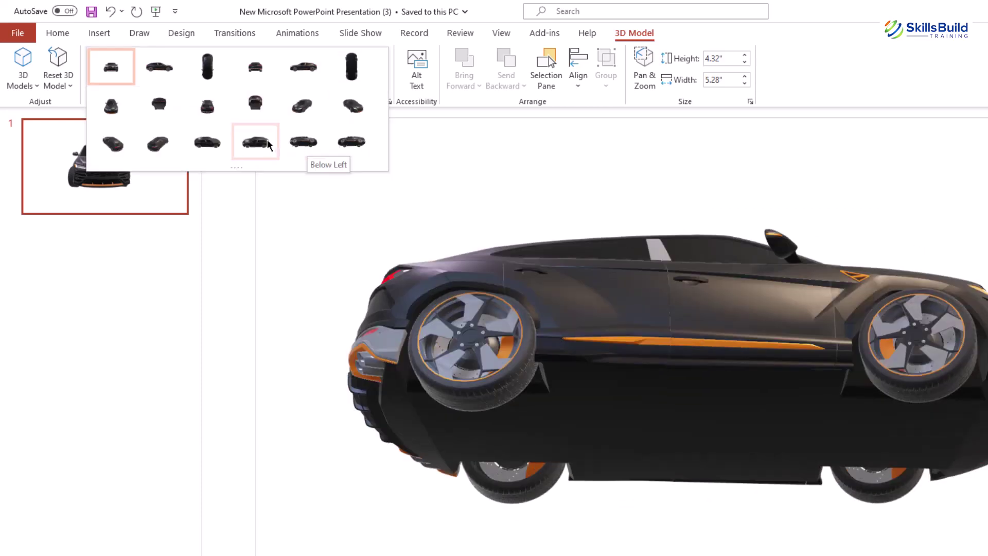
pyautogui.click(158, 67)
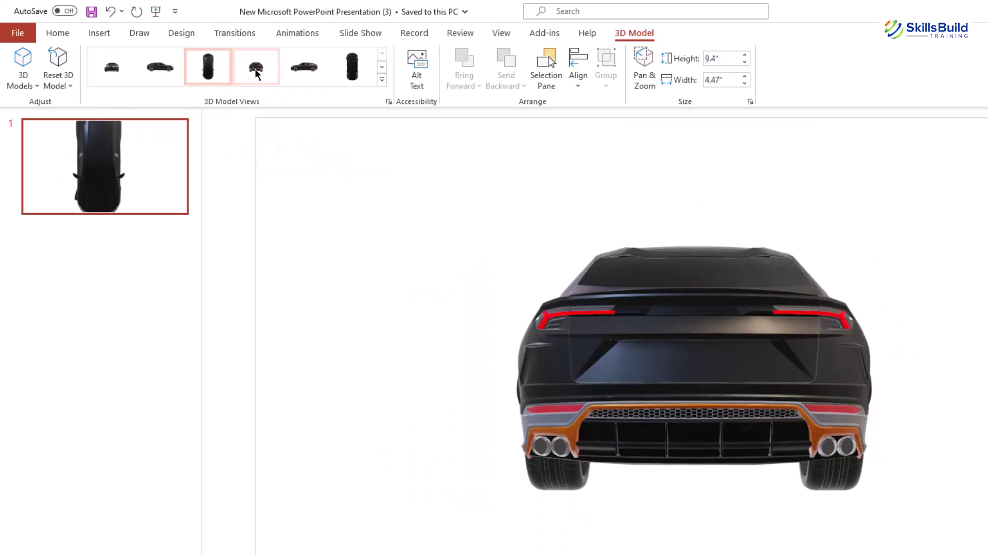
pyautogui.click(256, 66)
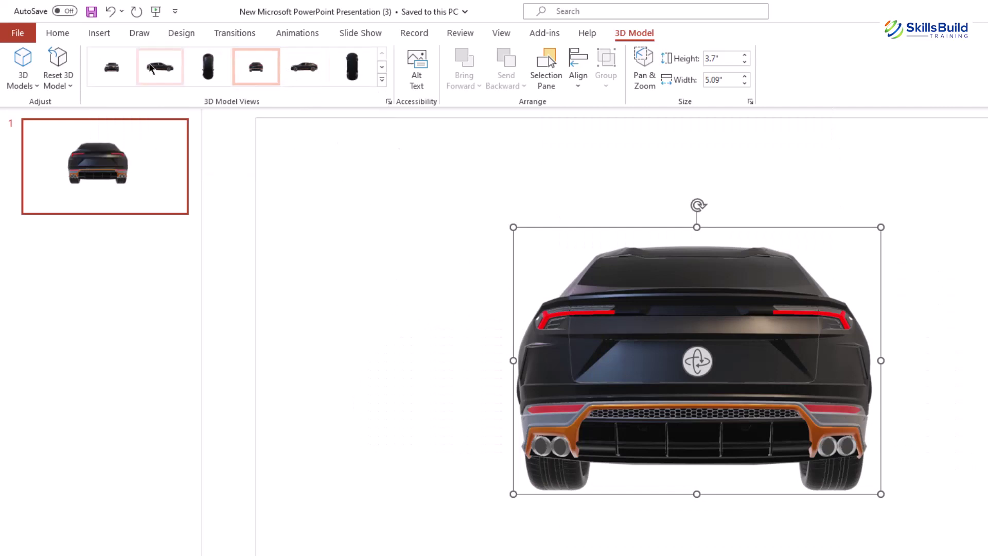
pyautogui.click(113, 65)
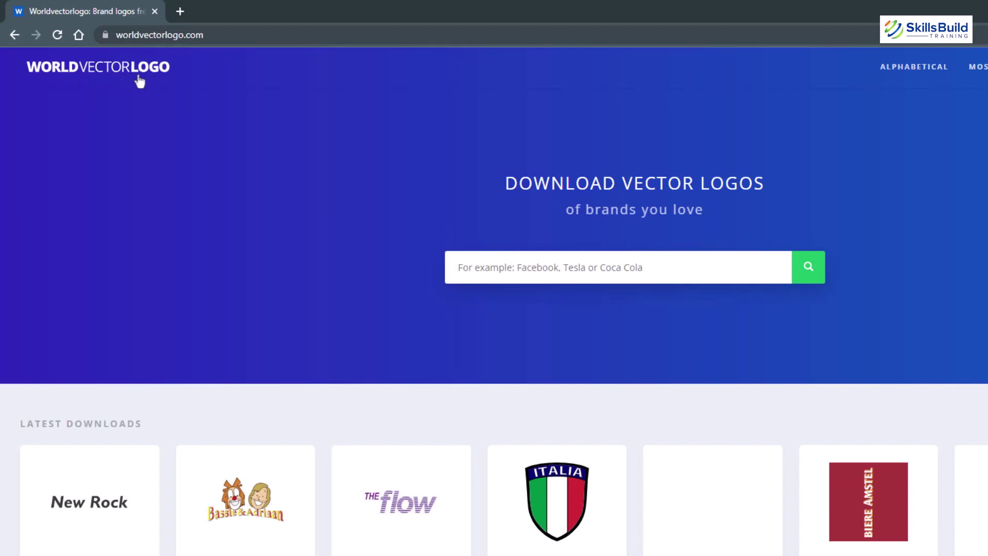
# - Search Worldvectorlogo for "lamborghini urus" and open the SVG download page of the gold-and-black Lamborghini shield logo
pyautogui.click(577, 269)
pyautogui.write('lamborghini urus')
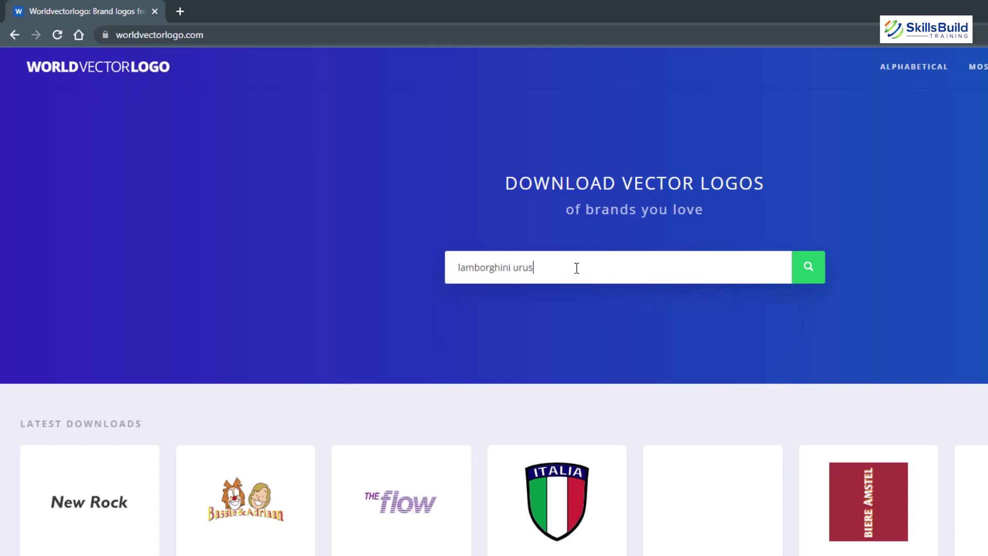
pyautogui.press('Return')
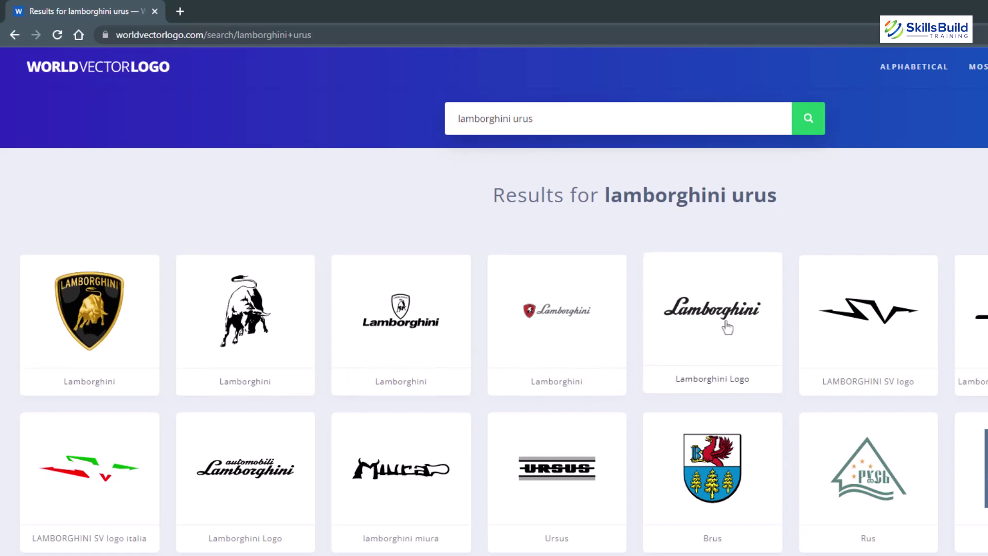
pyautogui.click(99, 322)
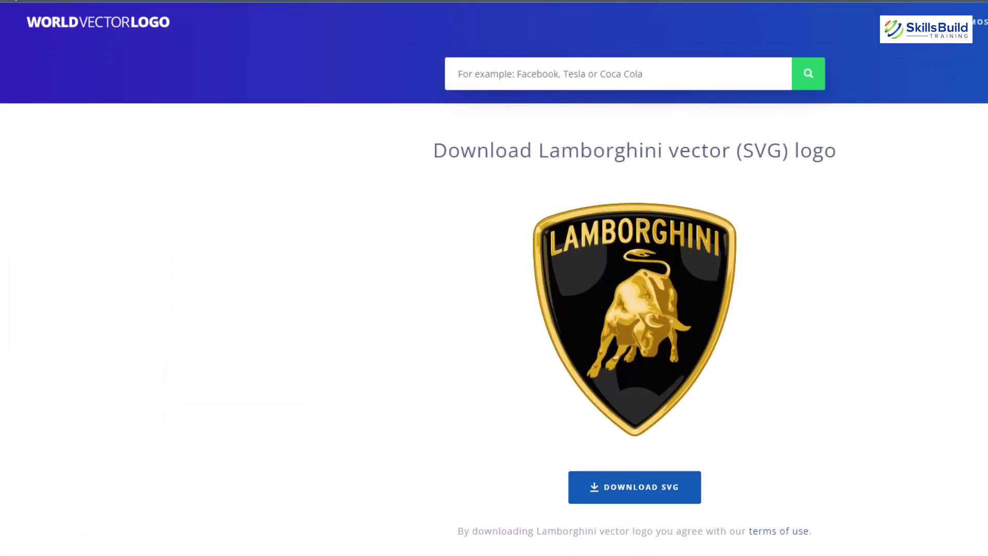
pyautogui.click(15, 1)
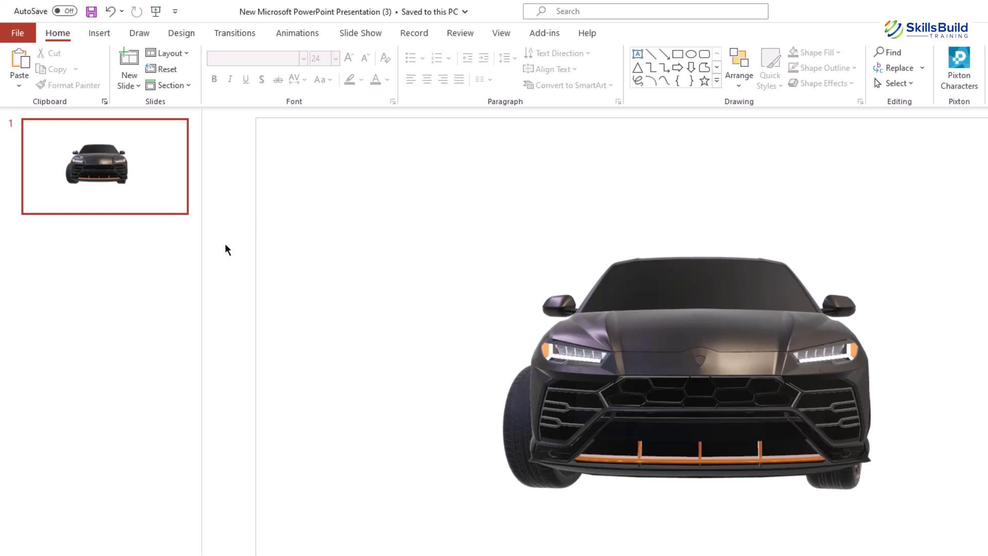
# - Return to the presentation and duplicate the slide containing the front view of the car
pyautogui.click(226, 35)
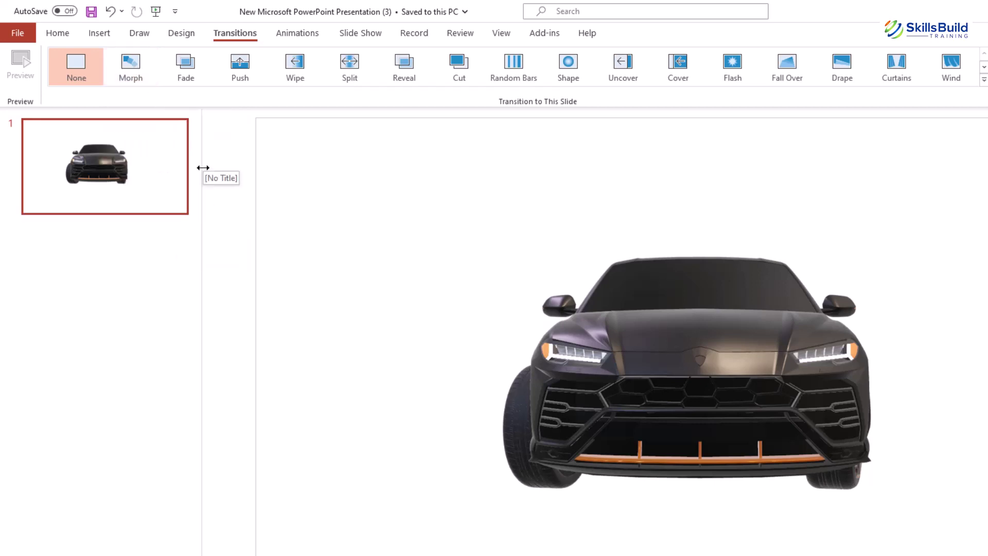
pyautogui.rightClick(107, 168)
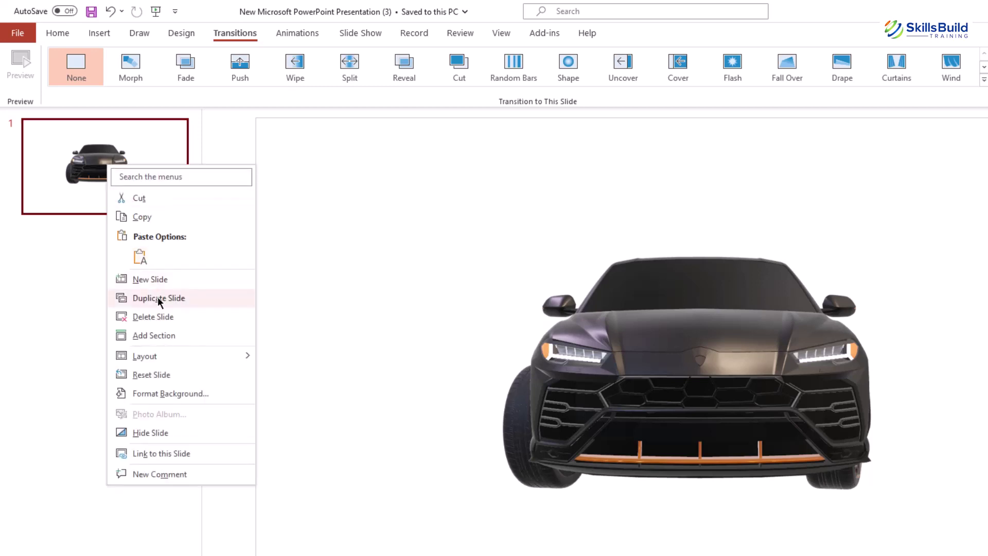
pyautogui.click(88, 158)
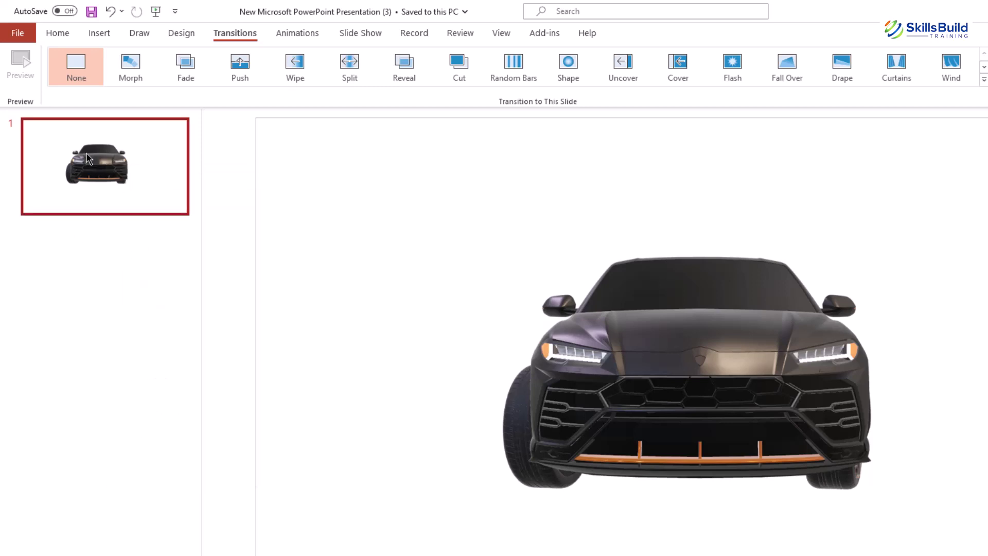
pyautogui.hotkey('ctrl', 'd')
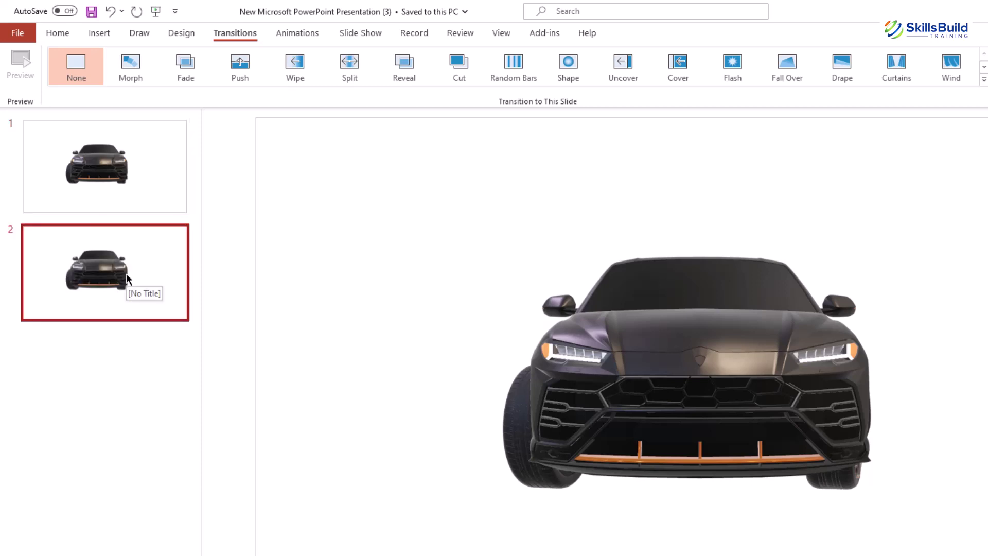
# - Set the car model on slide 2 to the preset left side view
pyautogui.click(659, 365)
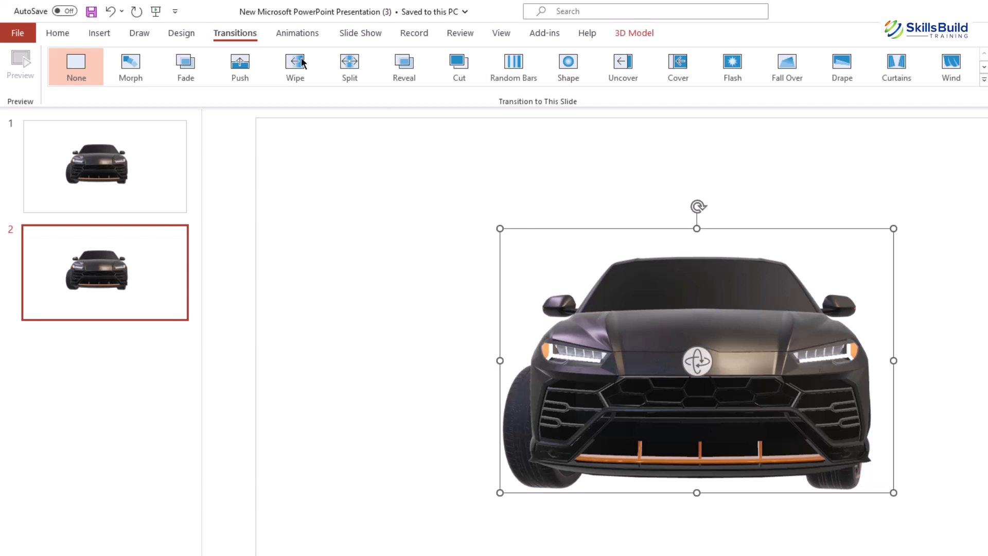
pyautogui.click(645, 33)
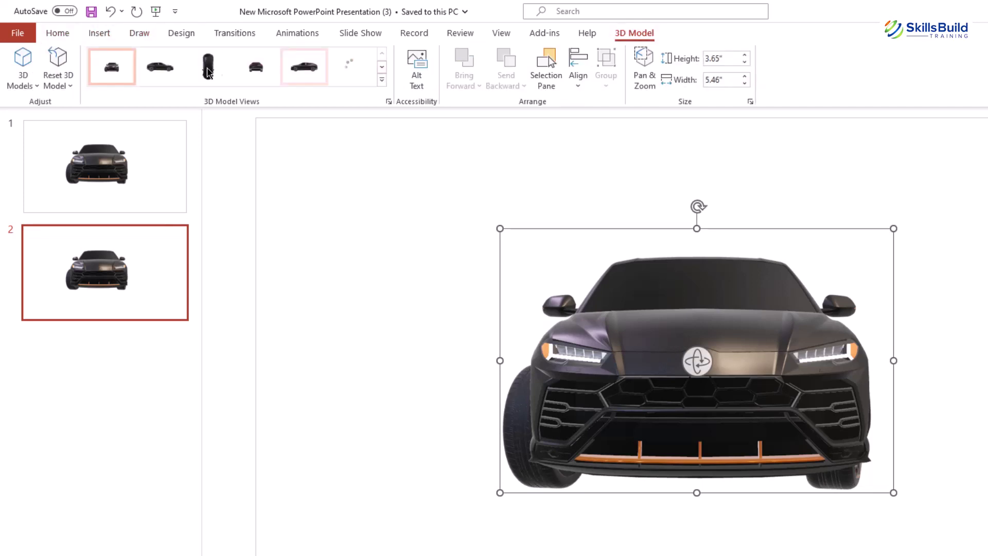
pyautogui.click(161, 70)
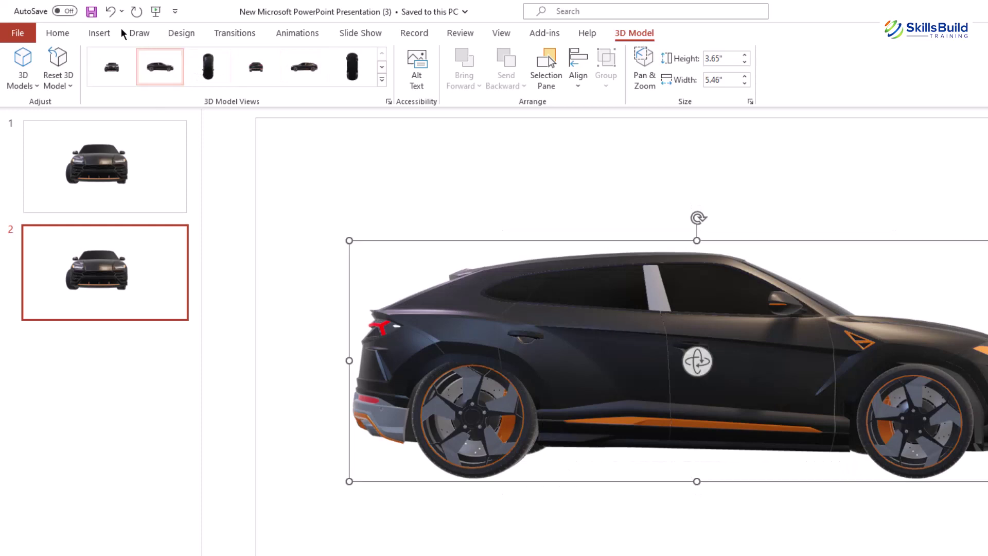
# - Apply the Morph transition to slide 2 and check it against slide 1
pyautogui.click(234, 33)
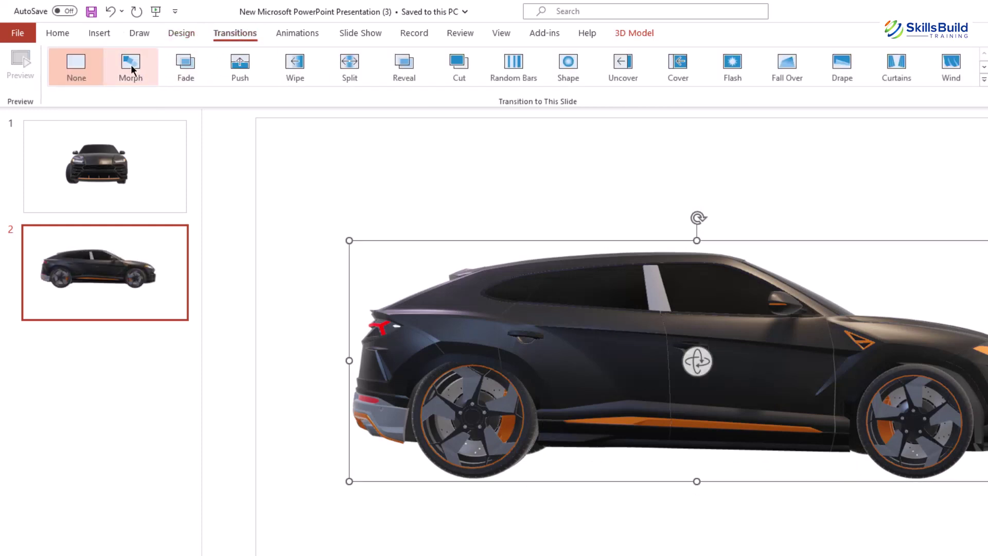
pyautogui.click(131, 68)
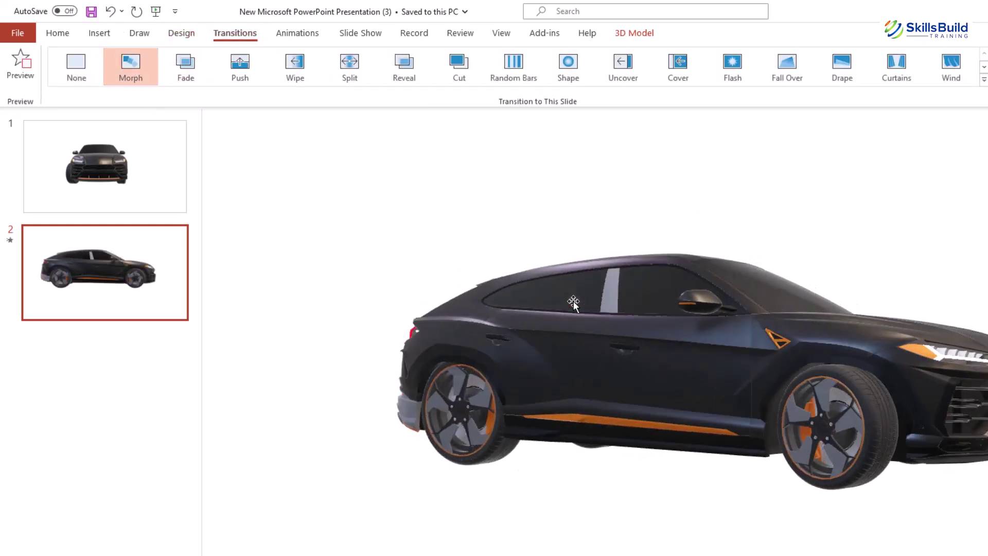
pyautogui.click(103, 165)
pyautogui.click(118, 258)
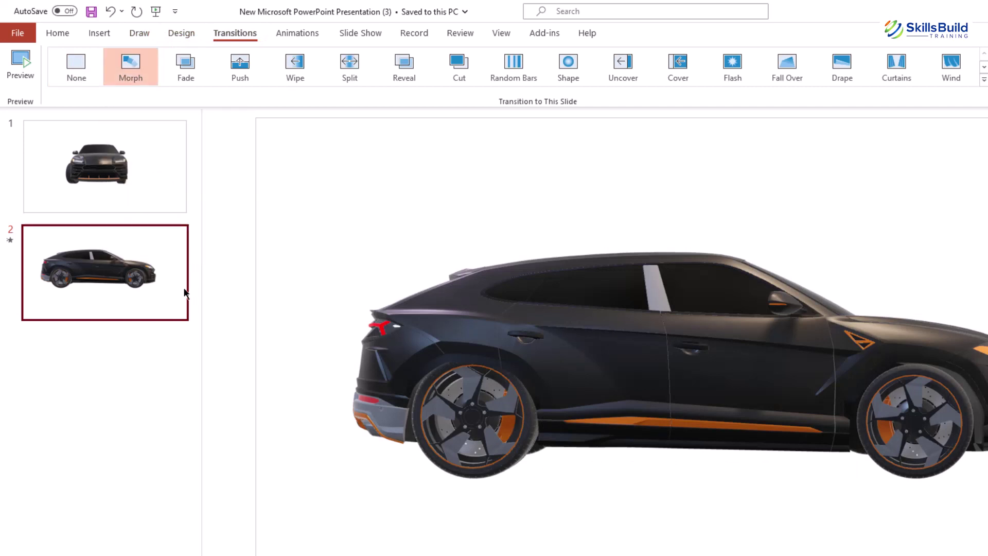
pyautogui.click(131, 62)
pyautogui.click(120, 169)
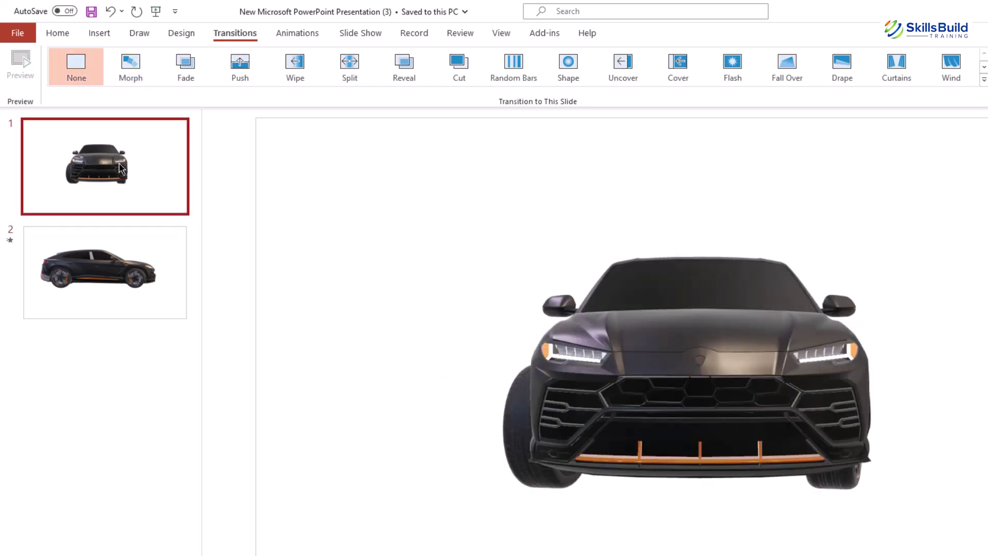
# - Insert a new slide, move it to the start of the presentation, and empty it of its title and text placeholders
pyautogui.rightClick(119, 162)
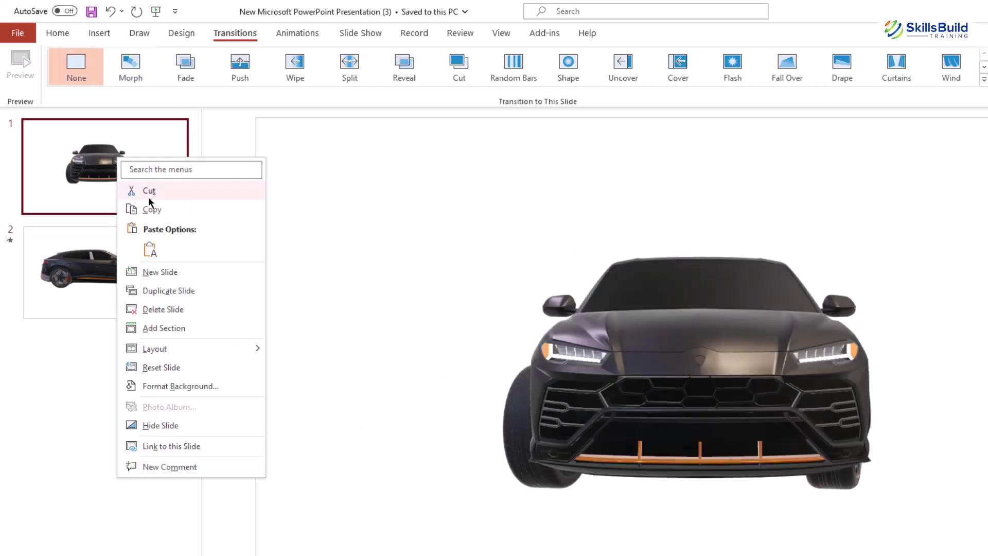
pyautogui.click(166, 273)
pyautogui.moveTo(108, 268); pyautogui.dragTo(107, 156)
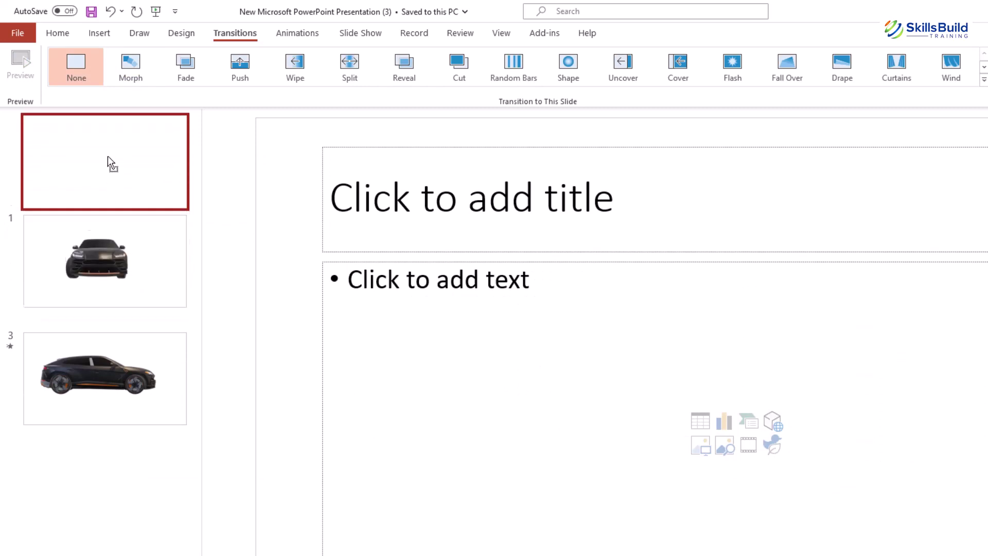
pyautogui.click(481, 146)
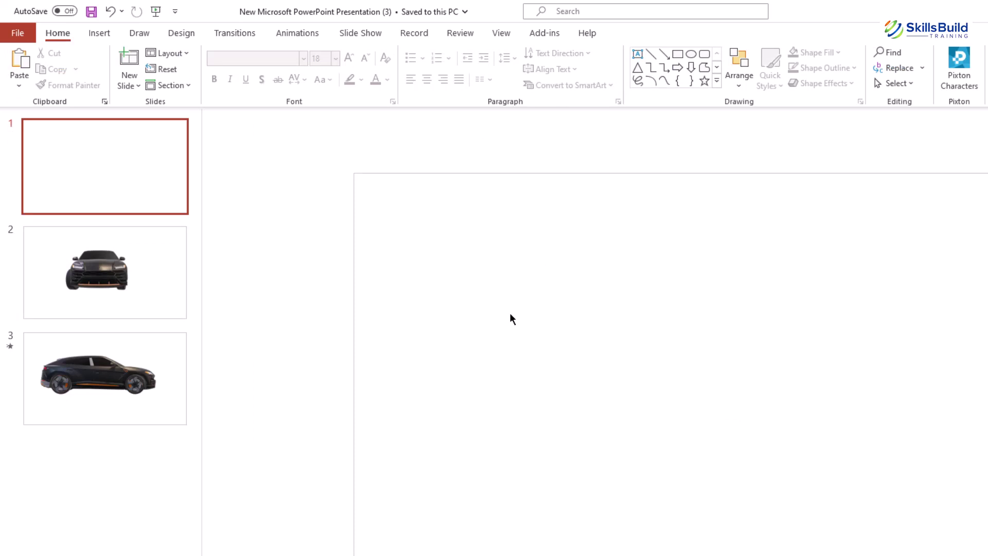
# - Insert the lamborghini, lamborghini-1 and lamborghini-logo-1 pictures from the New folder in Downloads onto slide 1
pyautogui.click(101, 34)
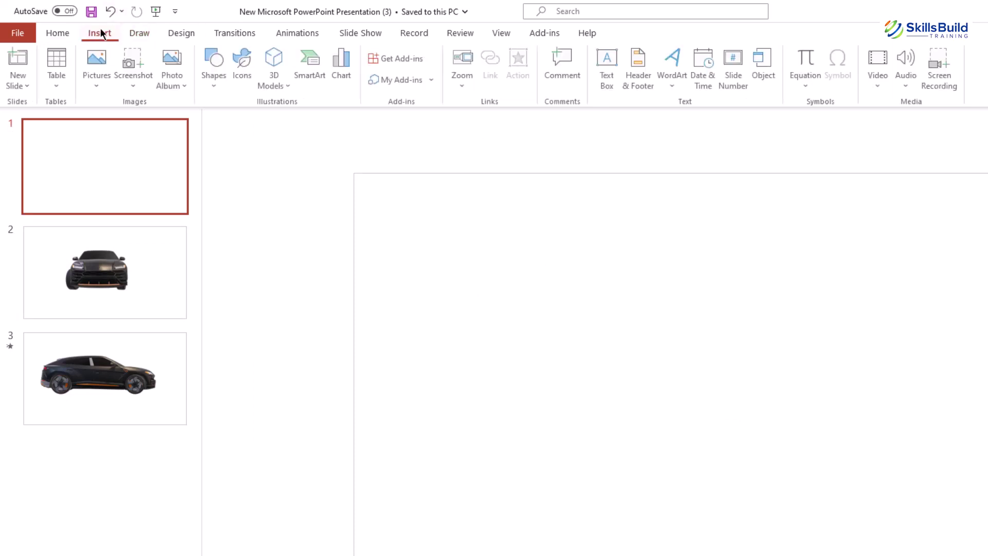
pyautogui.click(99, 78)
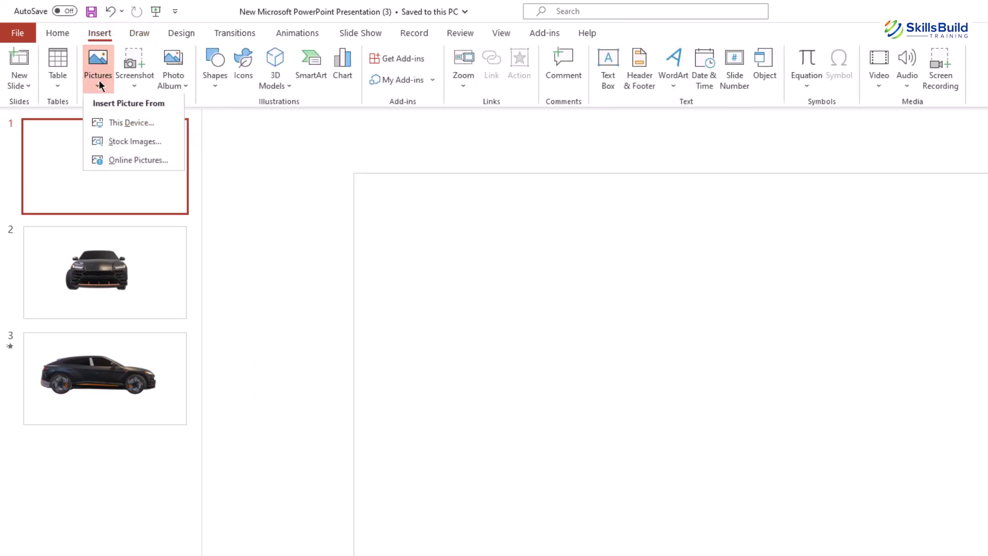
pyautogui.click(125, 123)
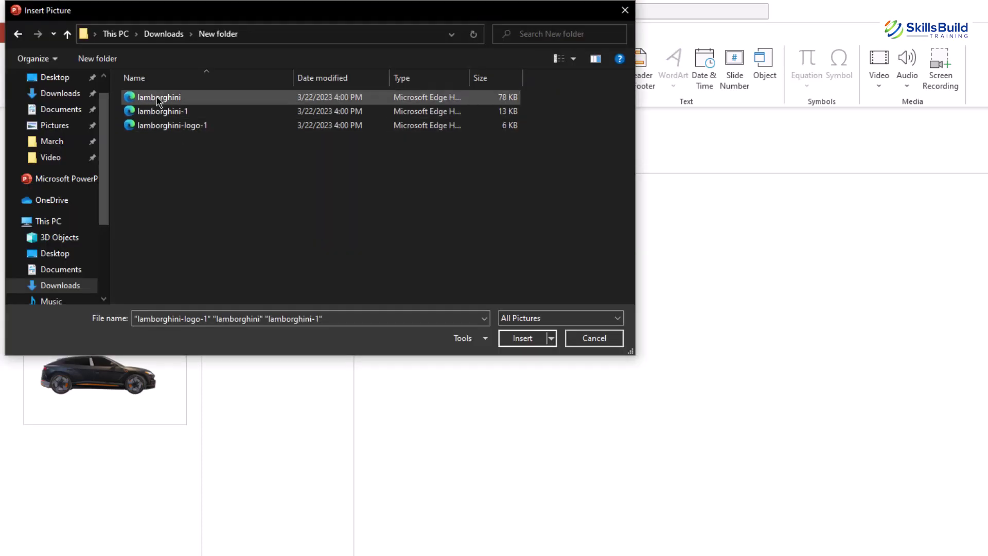
pyautogui.moveTo(154, 159); pyautogui.dragTo(161, 100)
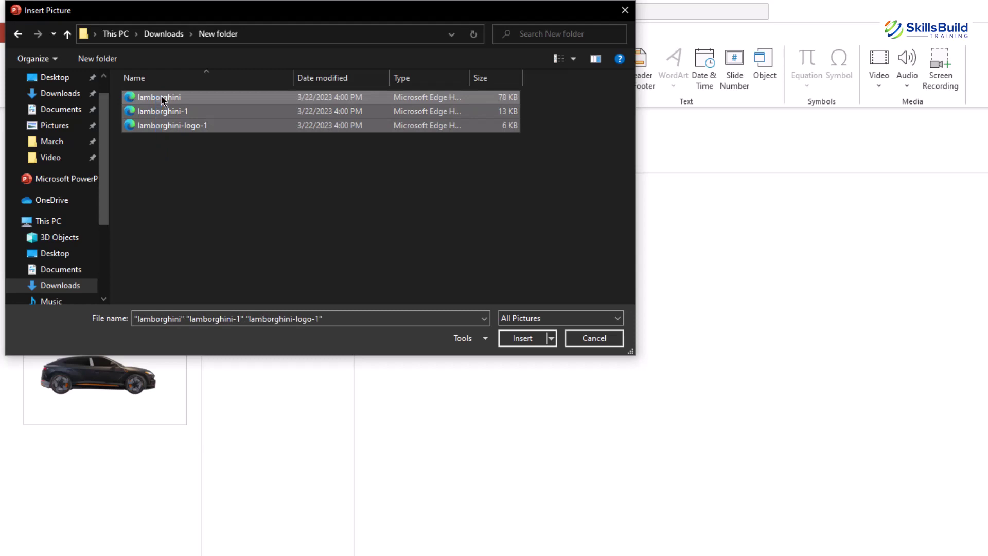
pyautogui.press('Return')
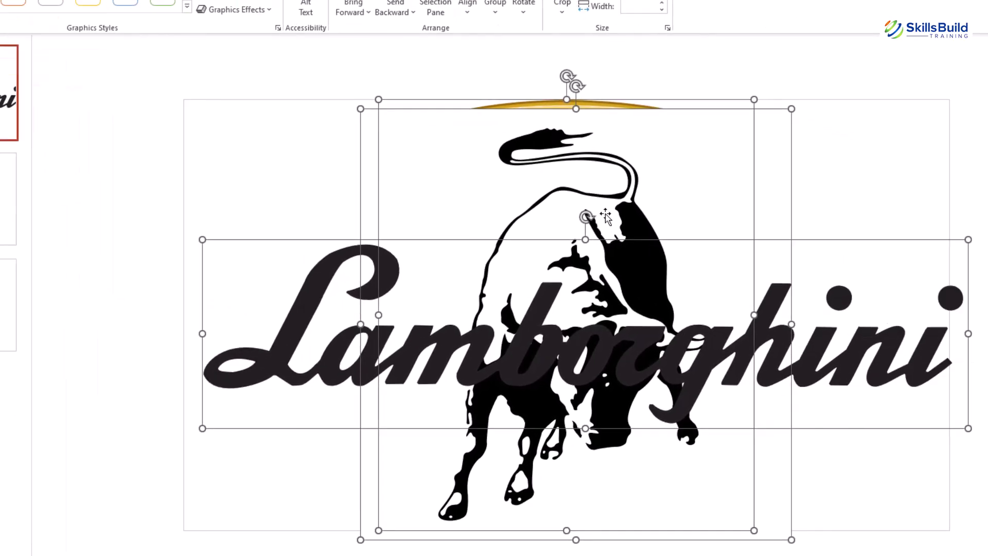
# - Delete the black-and-white bull graphic and move the Lamborghini wordmark down off the middle of the shield
pyautogui.click(541, 179)
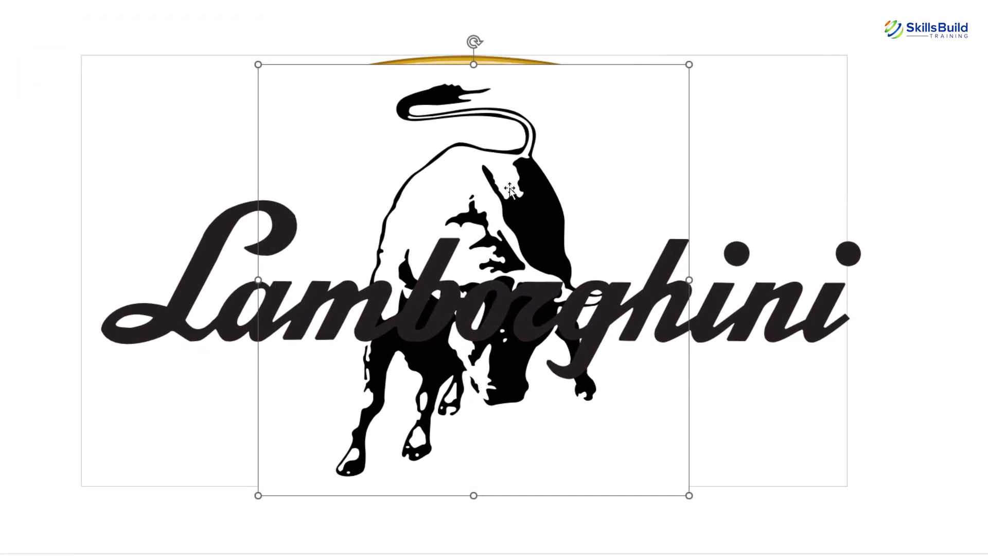
pyautogui.press('Delete')
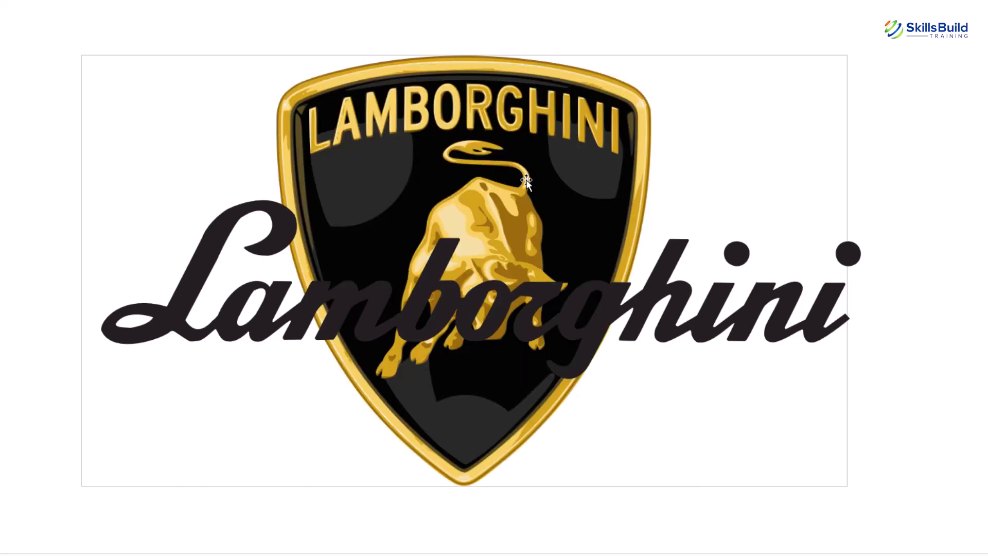
pyautogui.click(484, 311)
pyautogui.moveTo(484, 311); pyautogui.dragTo(484, 474)
# - Shrink the shield logo and the Lamborghini wordmark, and arrange them at the slide's upper middle with the wordmark directly beneath the shield
pyautogui.click(416, 204)
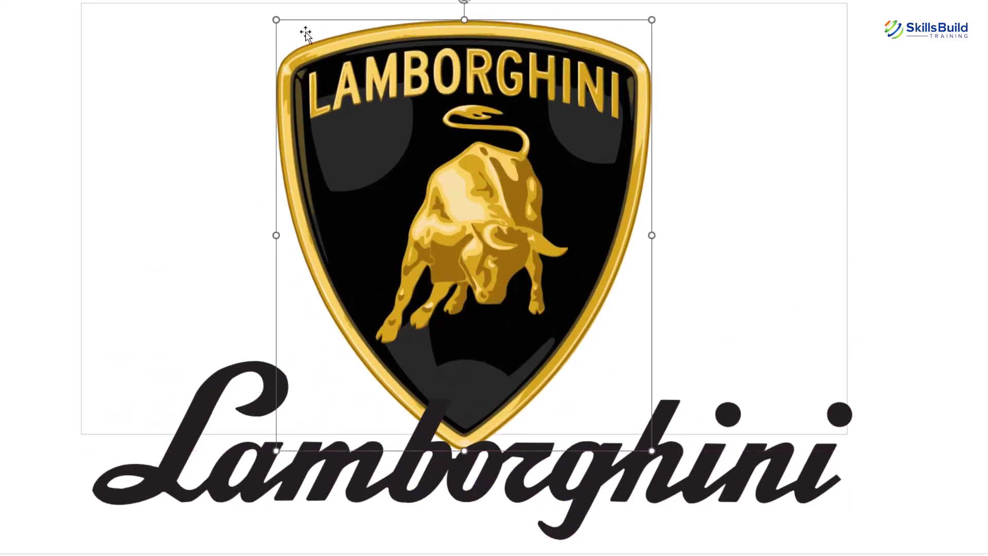
pyautogui.moveTo(276, 20); pyautogui.dragTo(458, 228)
pyautogui.moveTo(534, 318); pyautogui.dragTo(412, 115)
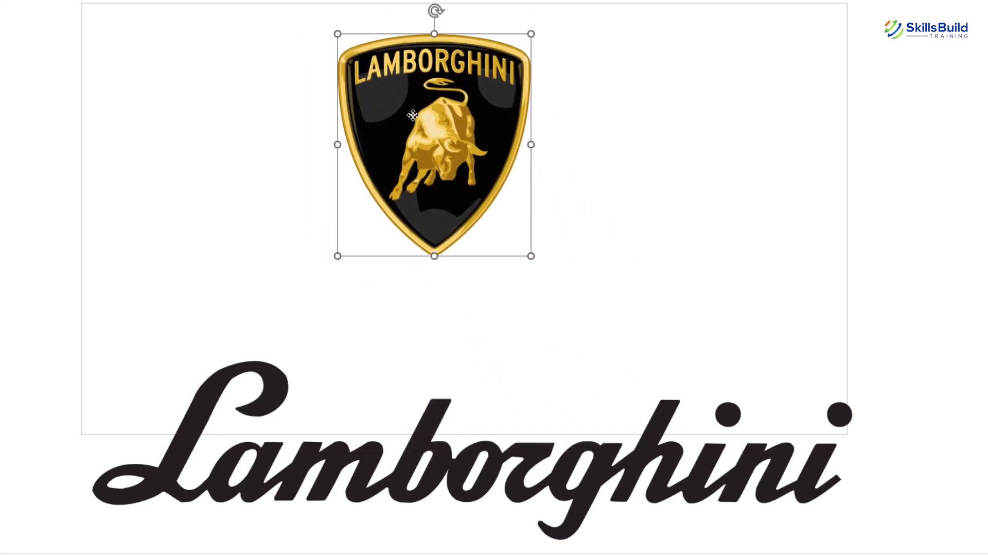
pyautogui.click(421, 434)
pyautogui.moveTo(412, 380); pyautogui.dragTo(410, 291)
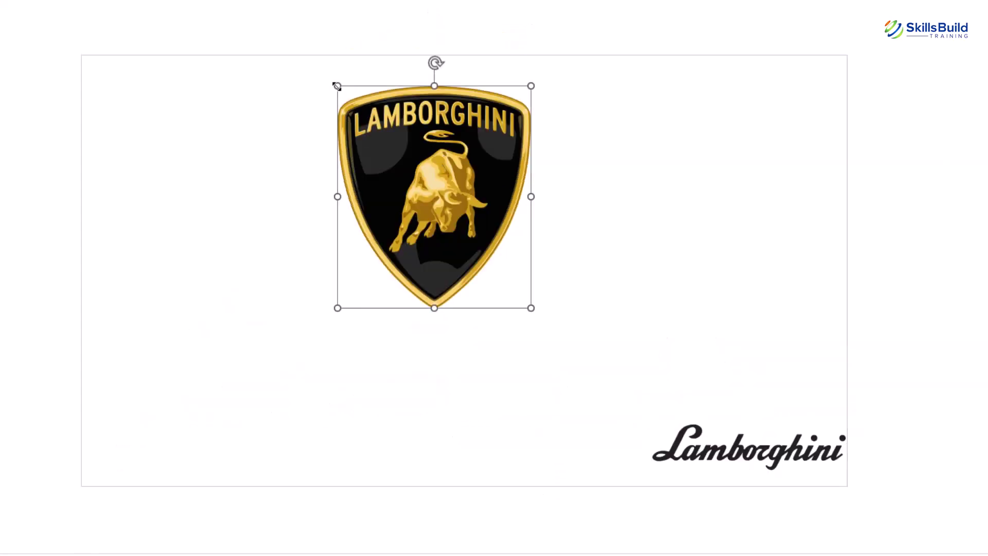
pyautogui.moveTo(347, 91); pyautogui.dragTo(405, 163)
pyautogui.moveTo(457, 214); pyautogui.dragTo(421, 127)
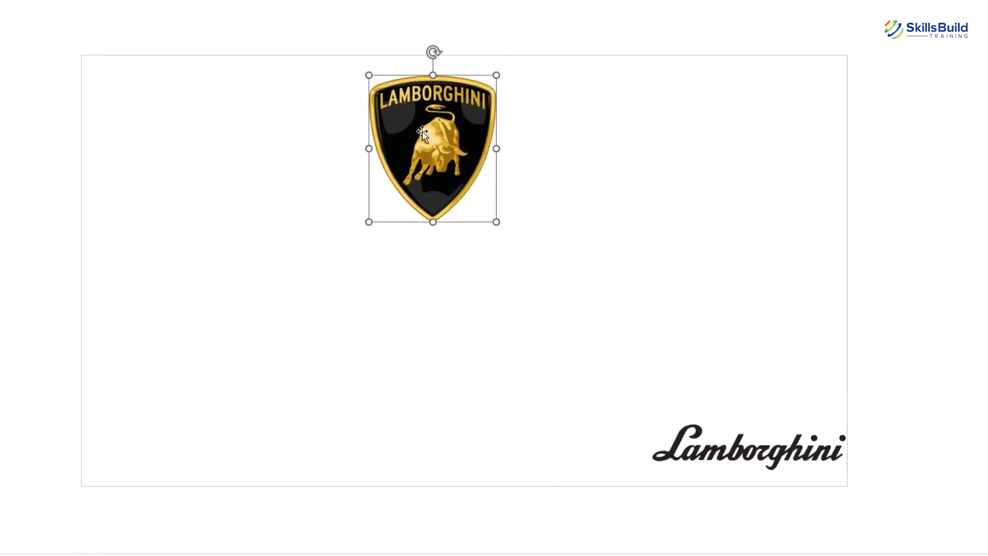
pyautogui.moveTo(754, 434); pyautogui.dragTo(438, 231)
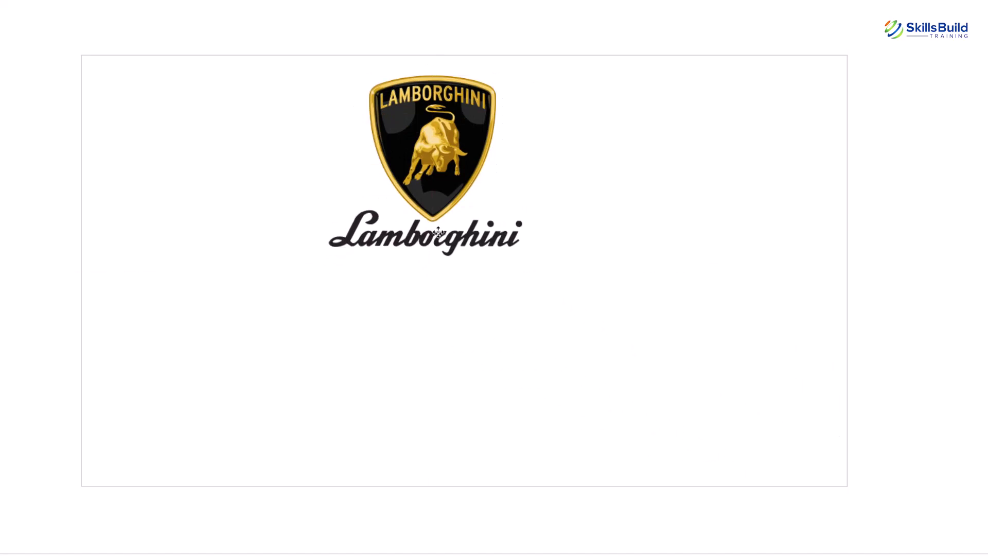
# - Draw a rectangle over about the upper three quarters of slide 1 and fit it to the slide's top and side edges
pyautogui.click(98, 33)
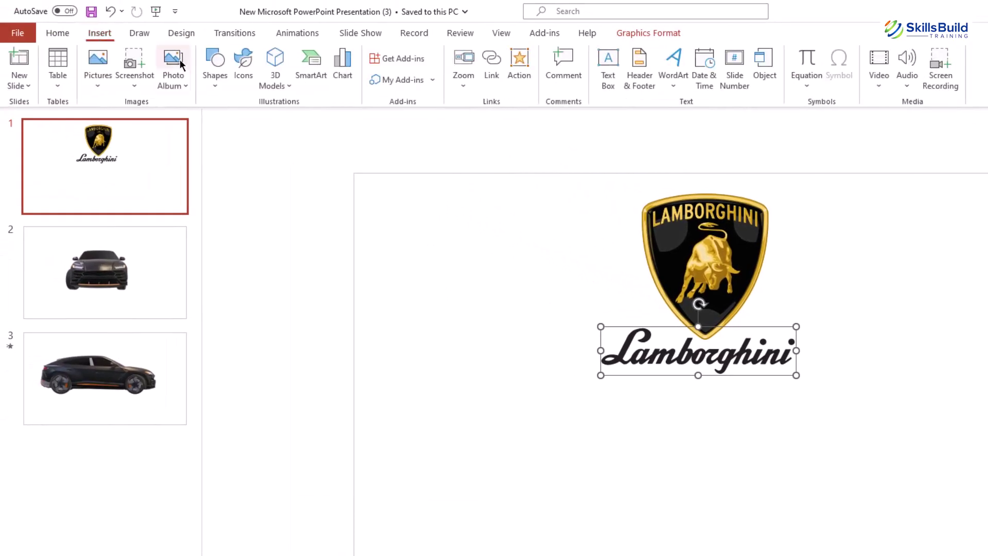
pyautogui.click(220, 82)
pyautogui.click(248, 123)
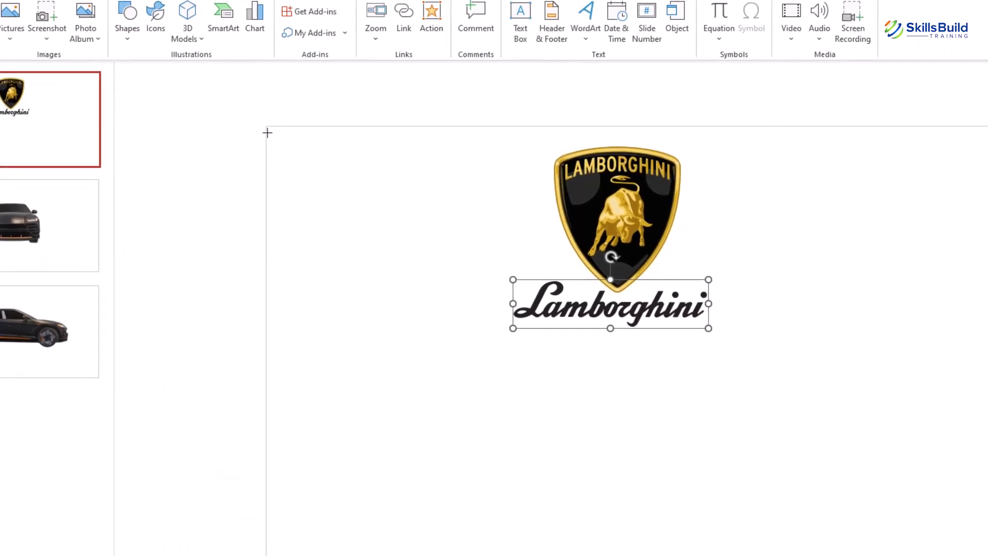
pyautogui.moveTo(359, 182); pyautogui.dragTo(951, 471)
pyautogui.moveTo(750, 363); pyautogui.dragTo(777, 382)
pyautogui.moveTo(777, 230); pyautogui.dragTo(918, 227)
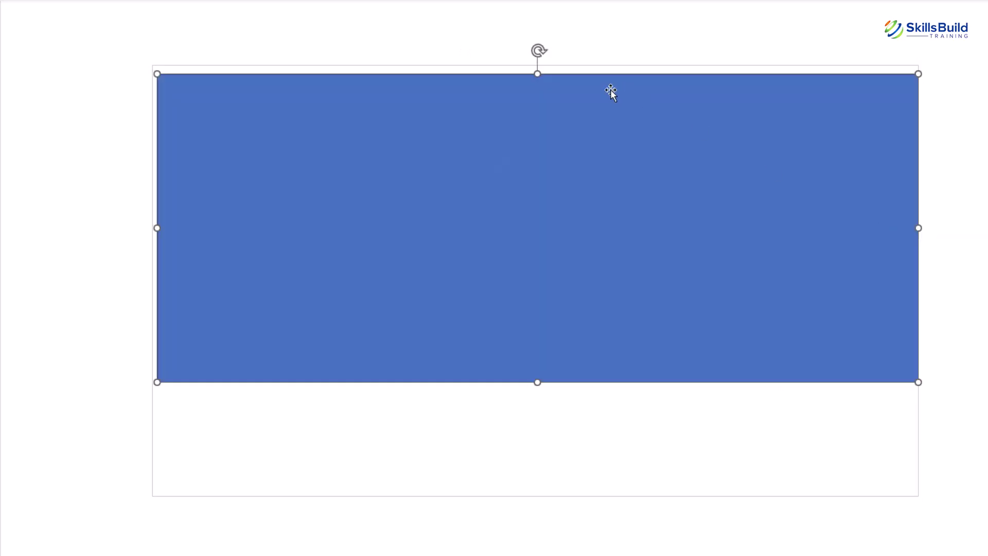
pyautogui.moveTo(536, 73); pyautogui.dragTo(536, 66)
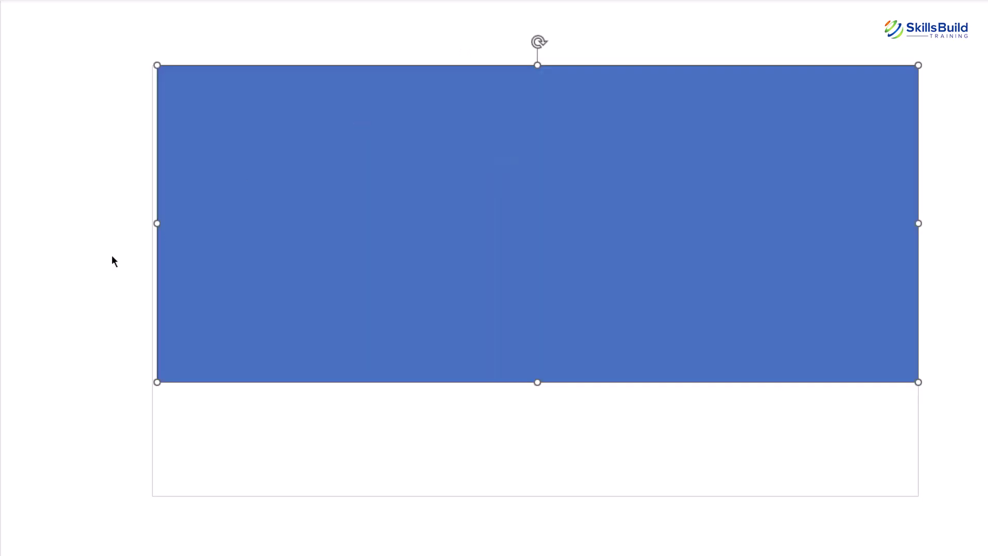
pyautogui.moveTo(153, 222); pyautogui.dragTo(150, 223)
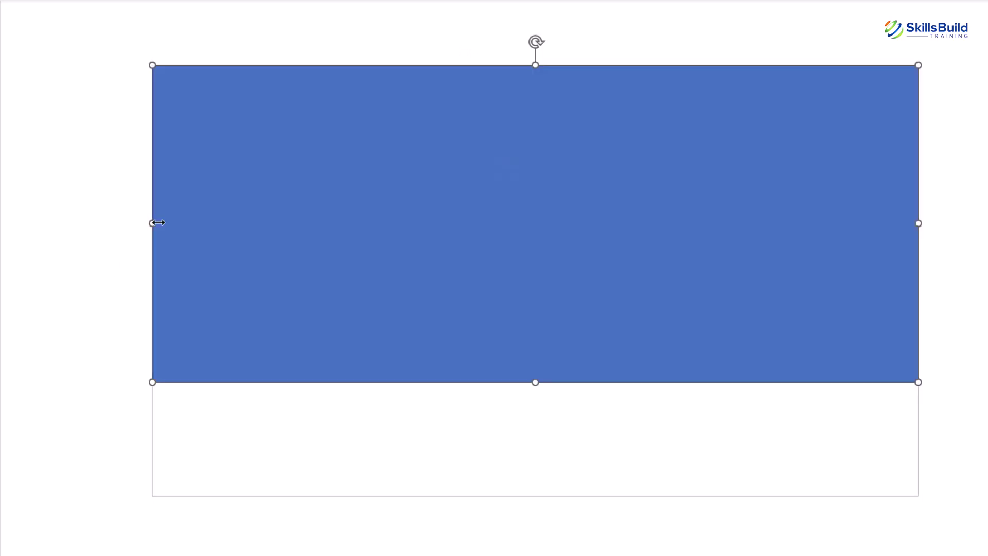
# - Send the rectangle behind the logos and fill it with Gold, Accent 4, Darker 25%
pyautogui.rightClick(248, 177)
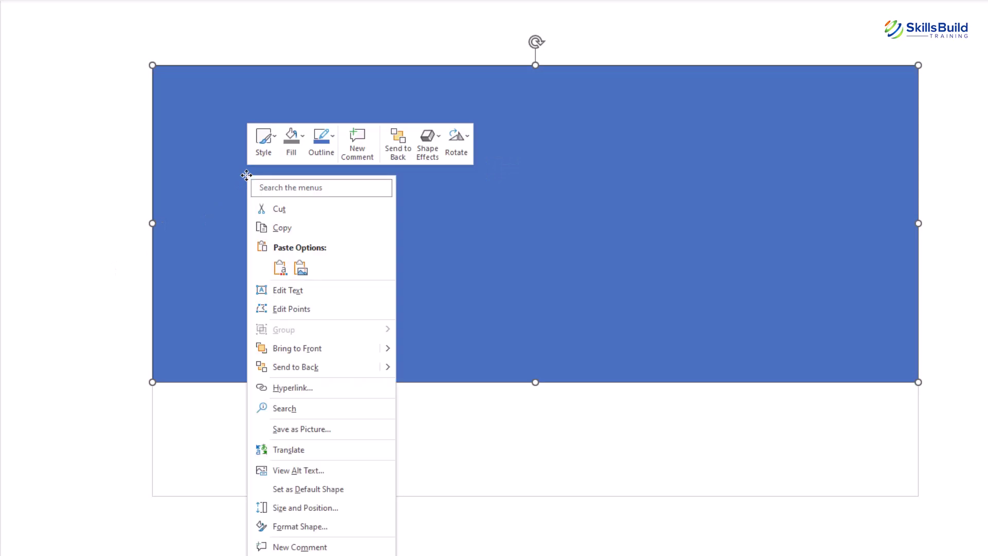
pyautogui.click(298, 367)
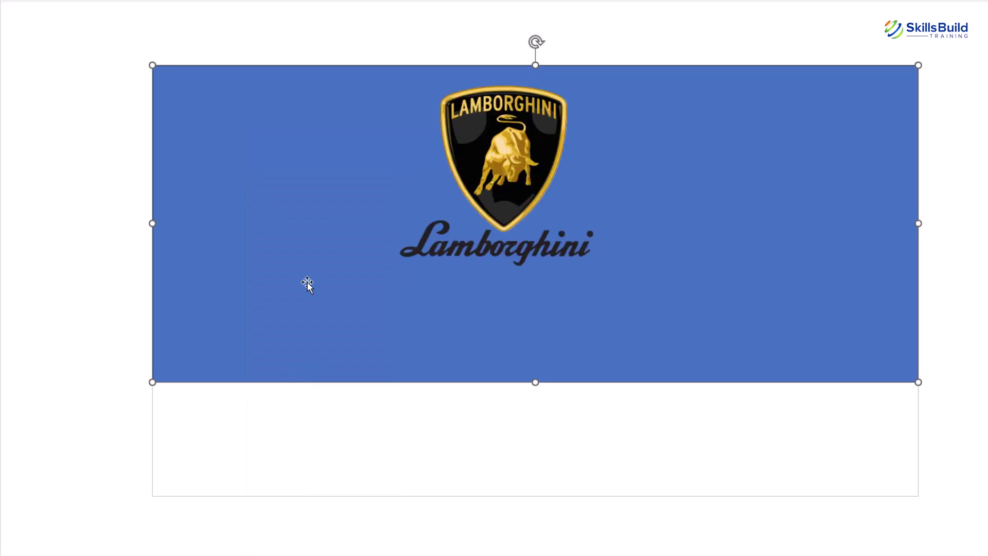
pyautogui.rightClick(259, 229)
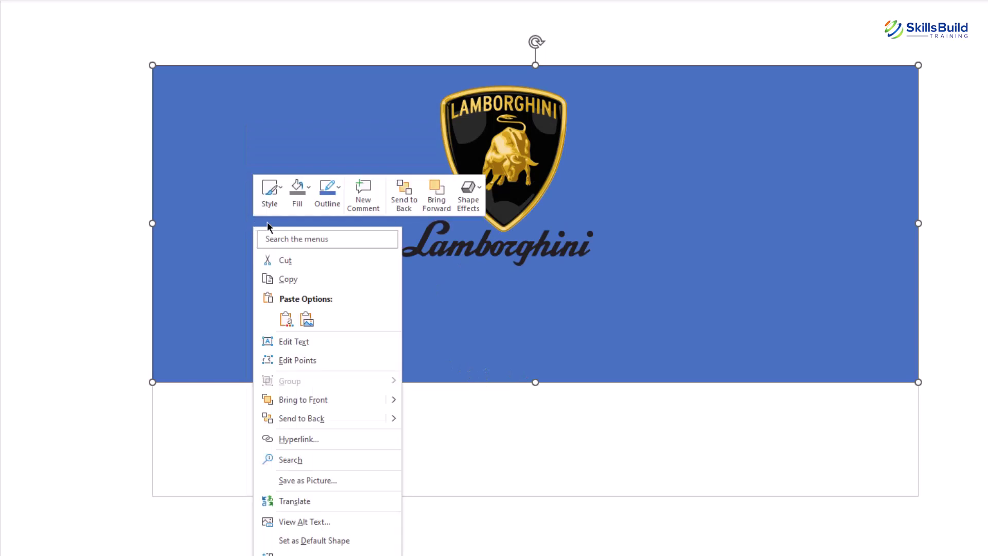
pyautogui.click(310, 188)
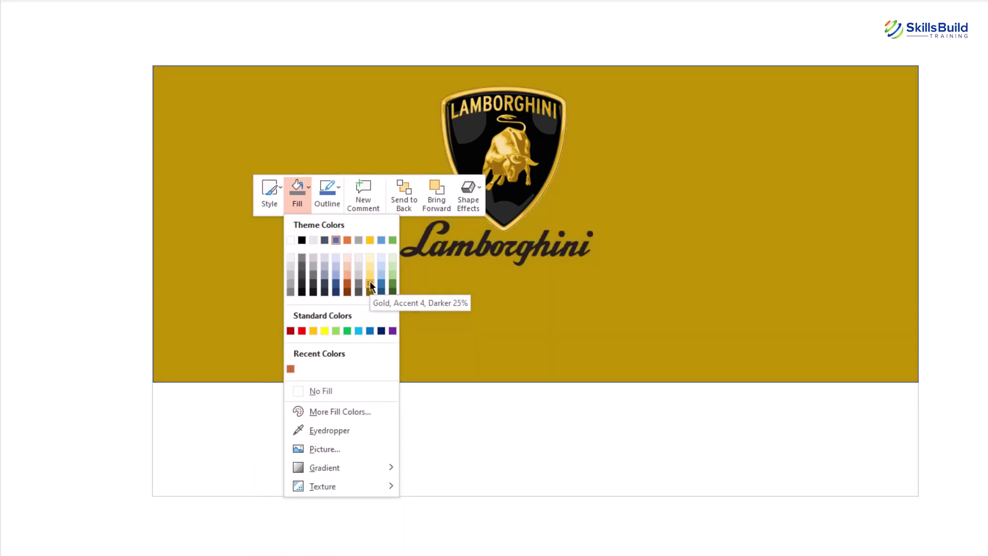
pyautogui.click(370, 283)
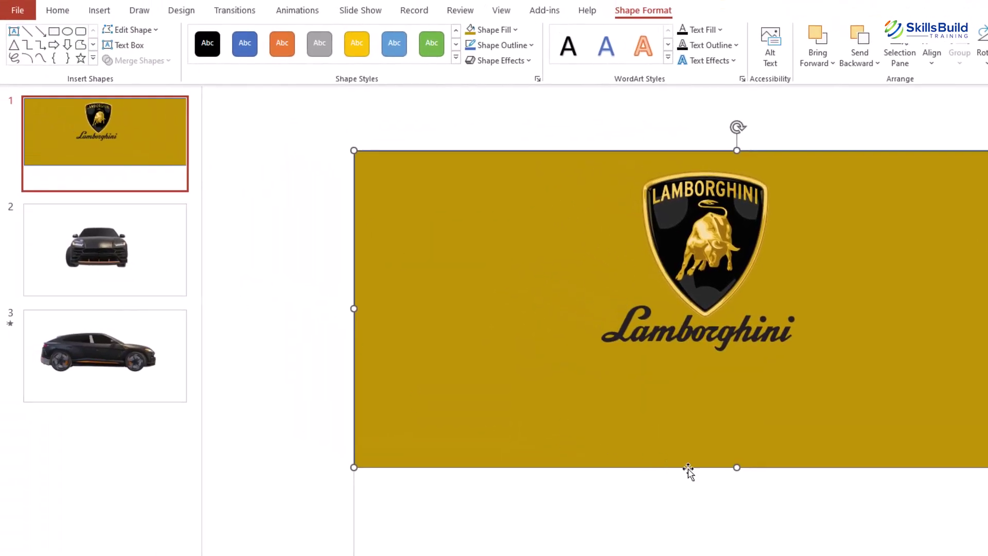
# - Copy the car model from slide 2 to slide 1 and place it large below the wordmark, turned to a three-quarter view
pyautogui.click(104, 254)
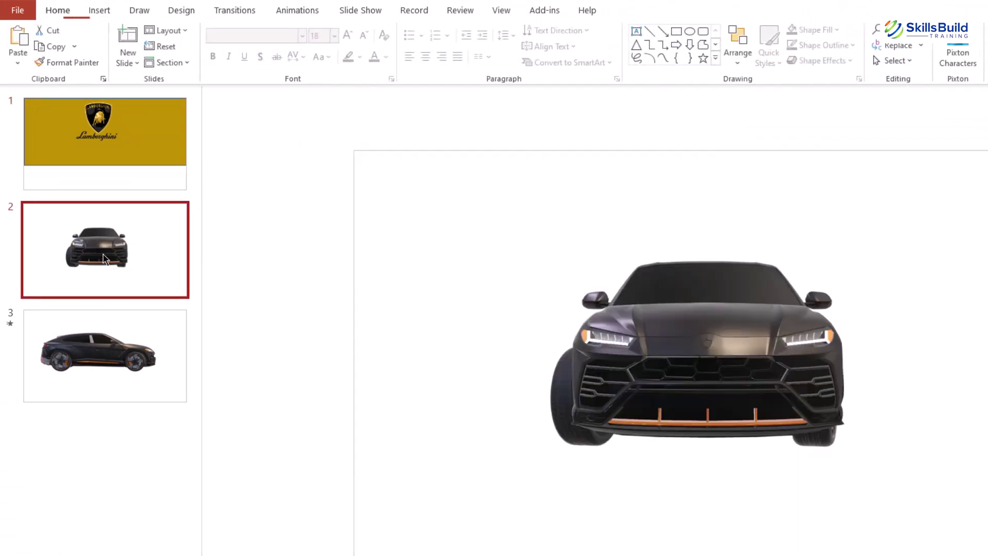
pyautogui.click(694, 361)
pyautogui.click(96, 137)
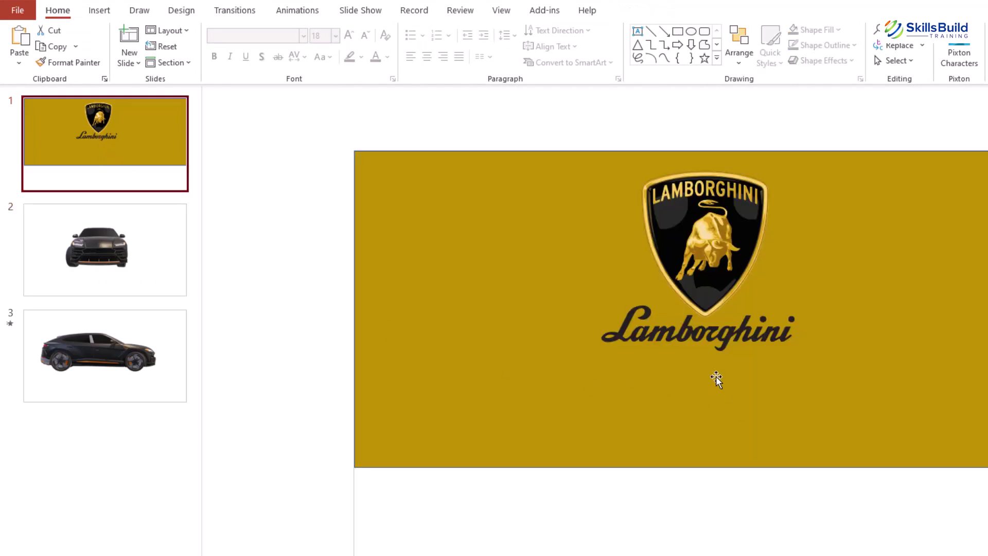
pyautogui.hotkey('ctrl', 'v')
pyautogui.moveTo(687, 341); pyautogui.dragTo(362, 163)
pyautogui.click(634, 11)
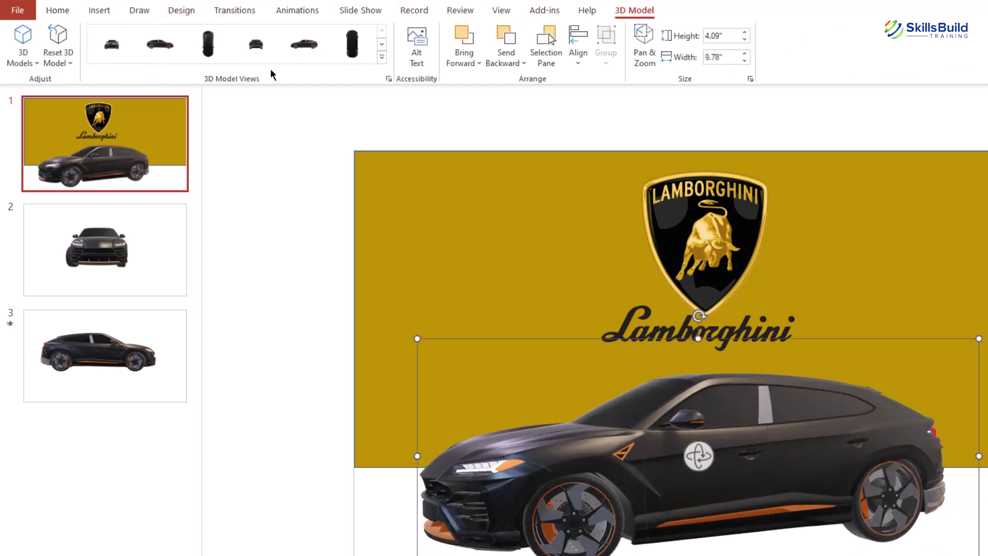
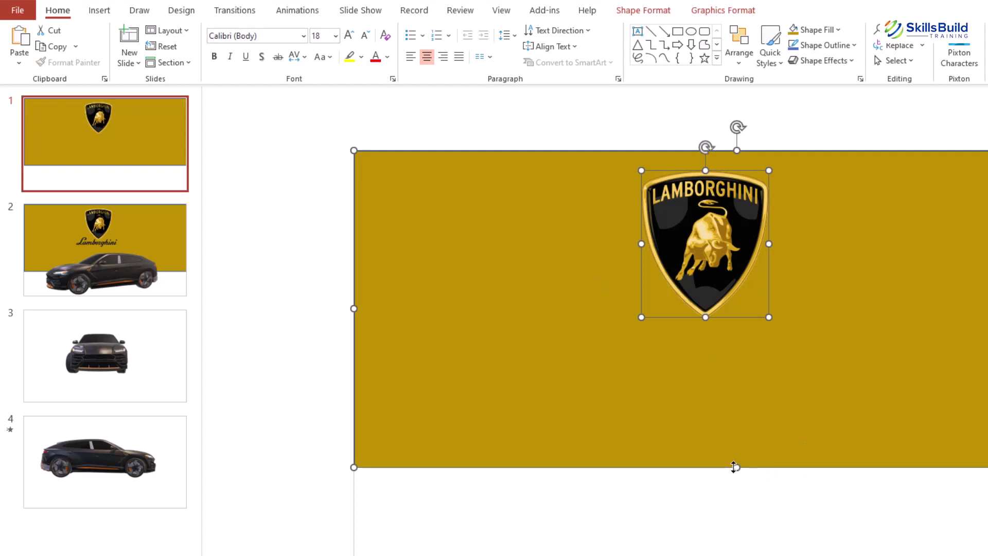
# - On slide 1, extend the gold rectangle over the whole slide, and widen the shield logo and move it to the slide's centre
pyautogui.moveTo(737, 469); pyautogui.dragTo(737, 555)
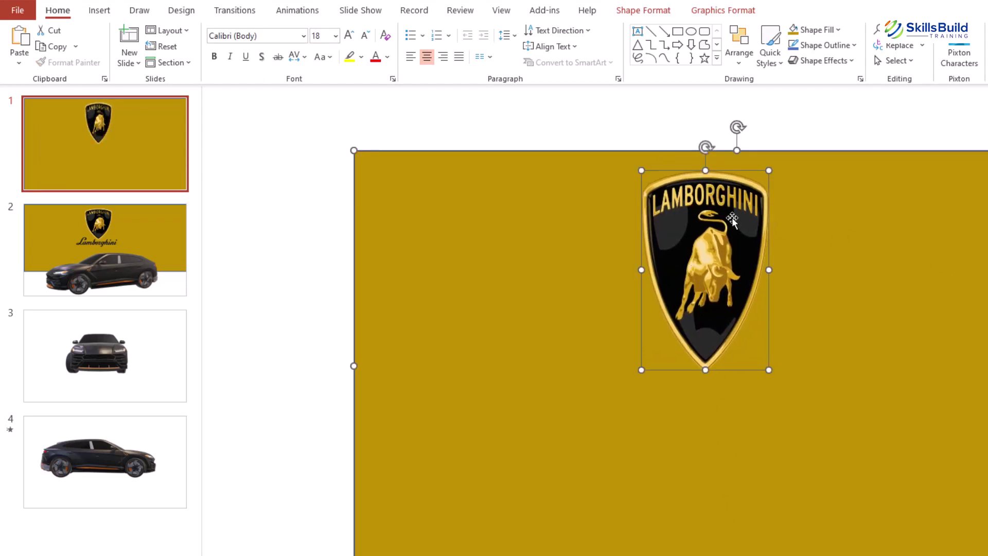
pyautogui.click(342, 265)
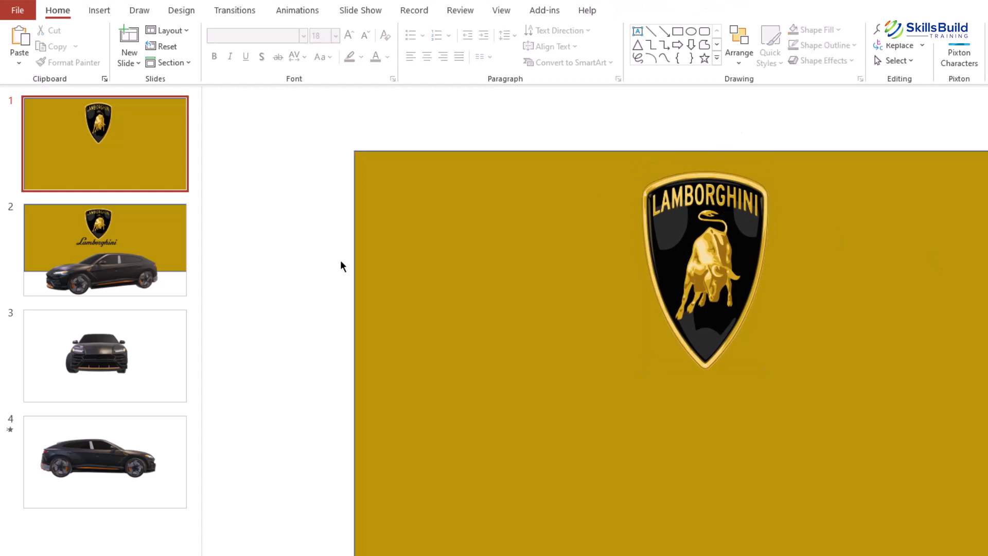
pyautogui.click(704, 230)
pyautogui.moveTo(638, 171); pyautogui.dragTo(825, 263)
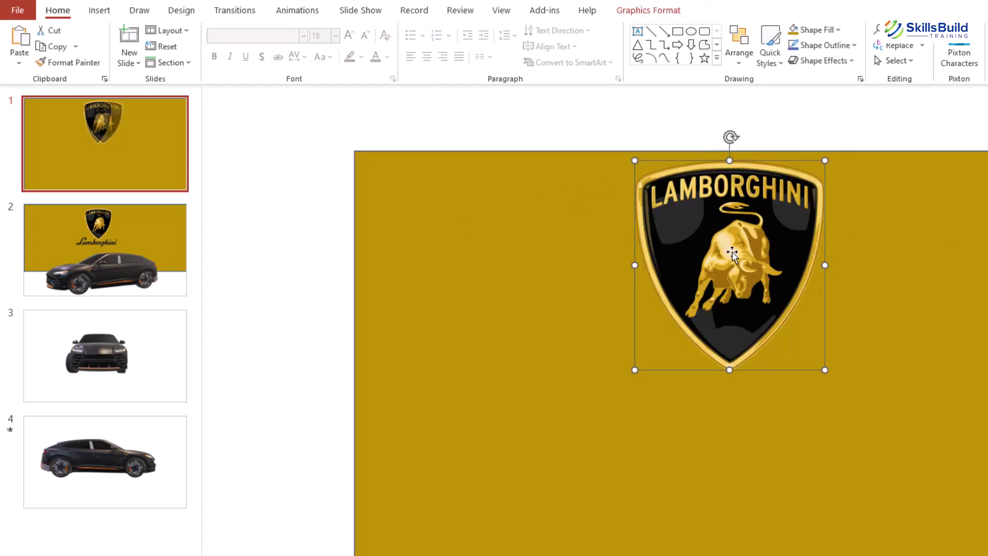
pyautogui.moveTo(733, 251); pyautogui.dragTo(735, 354)
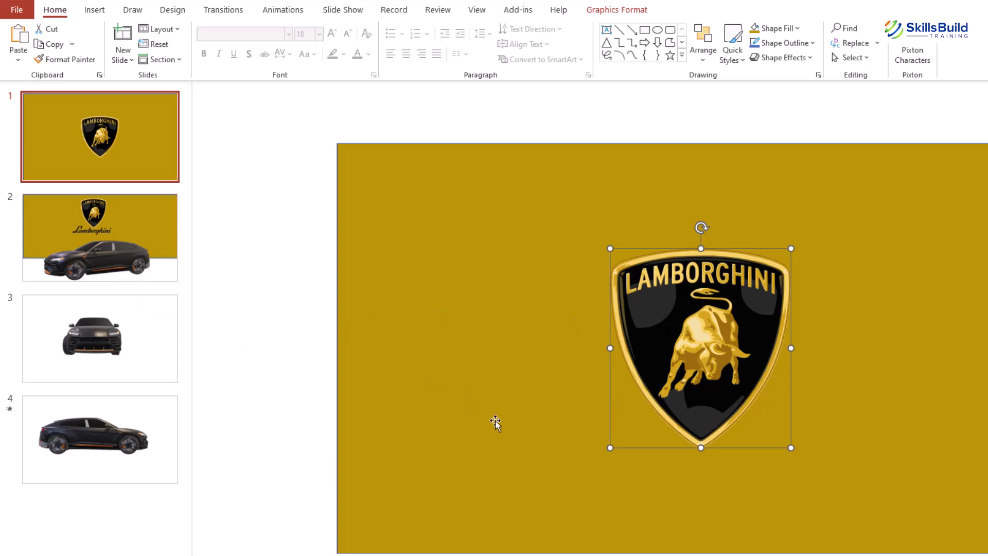
# - Copy the car model from slide 3 to slide 1, turn it to a rear three-quarter view and place it just below the slide
pyautogui.click(105, 329)
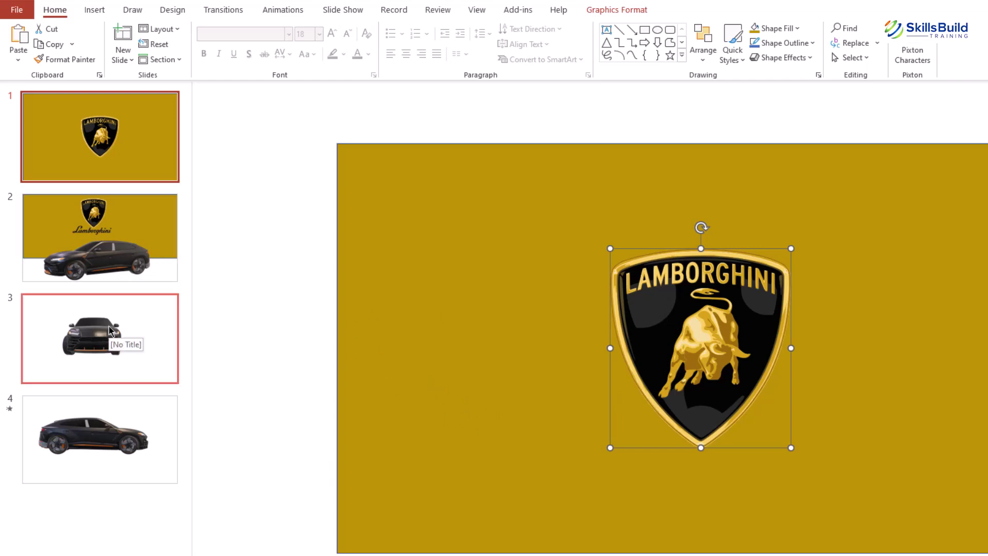
pyautogui.click(647, 282)
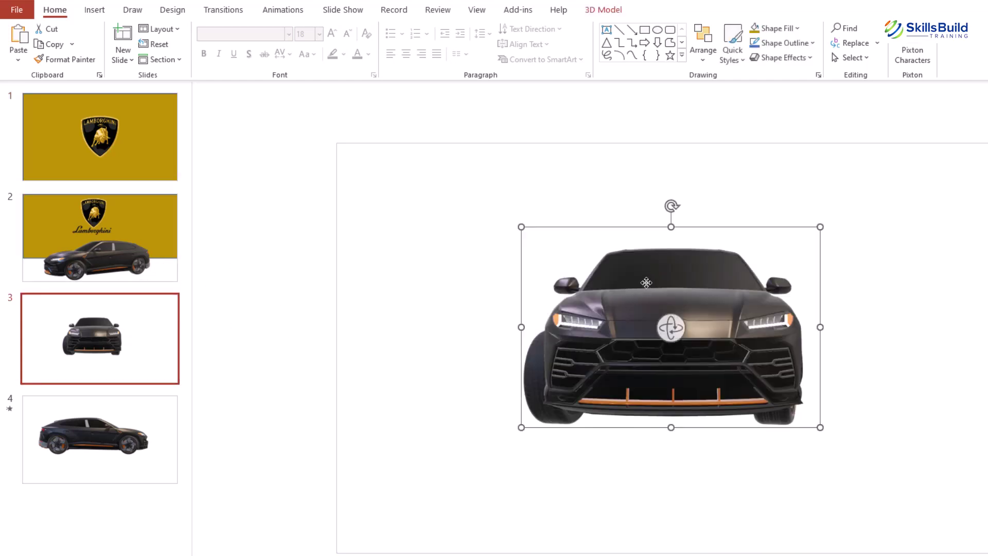
pyautogui.click(114, 175)
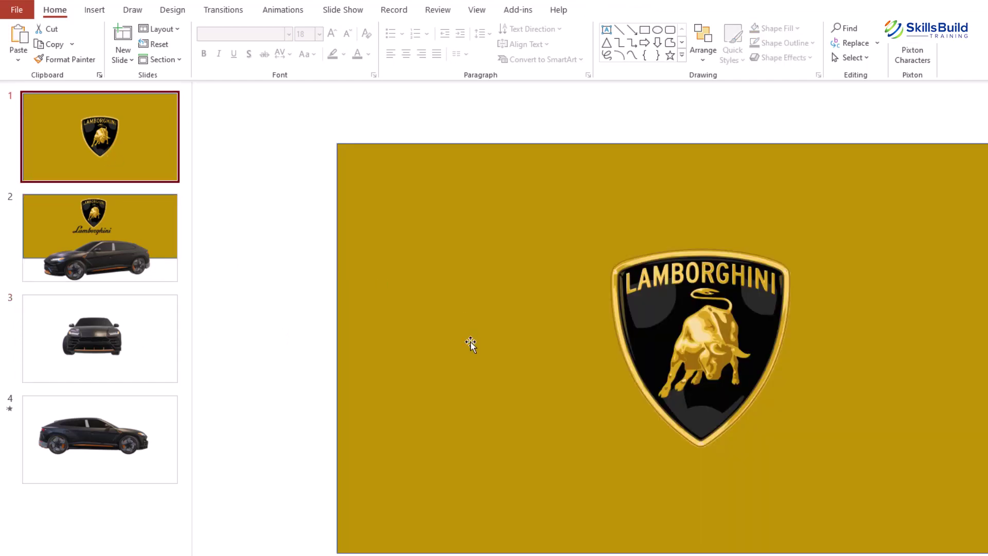
pyautogui.hotkey('ctrl', 'v')
pyautogui.moveTo(669, 325); pyautogui.dragTo(610, 280)
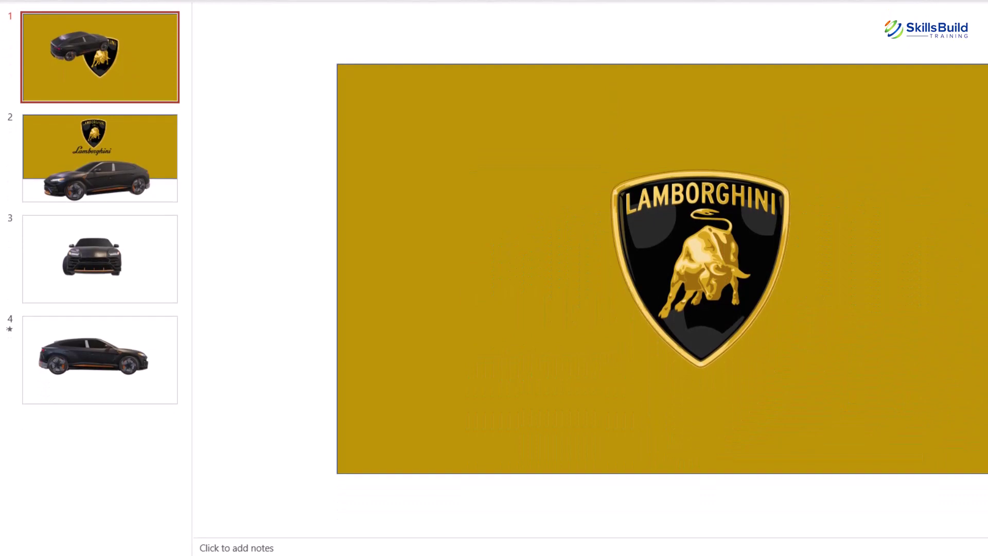
pyautogui.moveTo(978, 520); pyautogui.dragTo(741, 525)
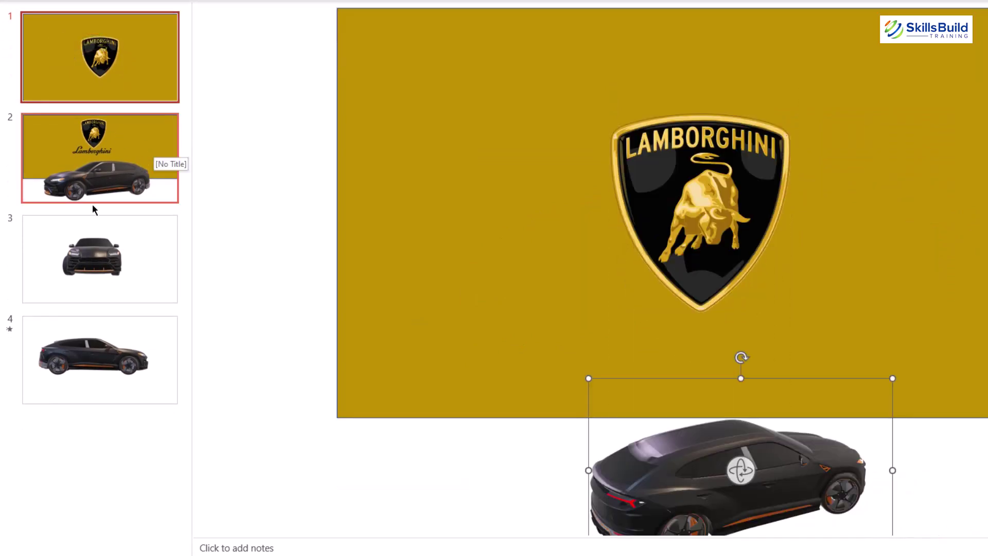
# - Copy the Lamborghini wordmark from slide 2 to slide 1 and place it outside the slide, beyond its right edge
pyautogui.click(96, 140)
pyautogui.click(641, 237)
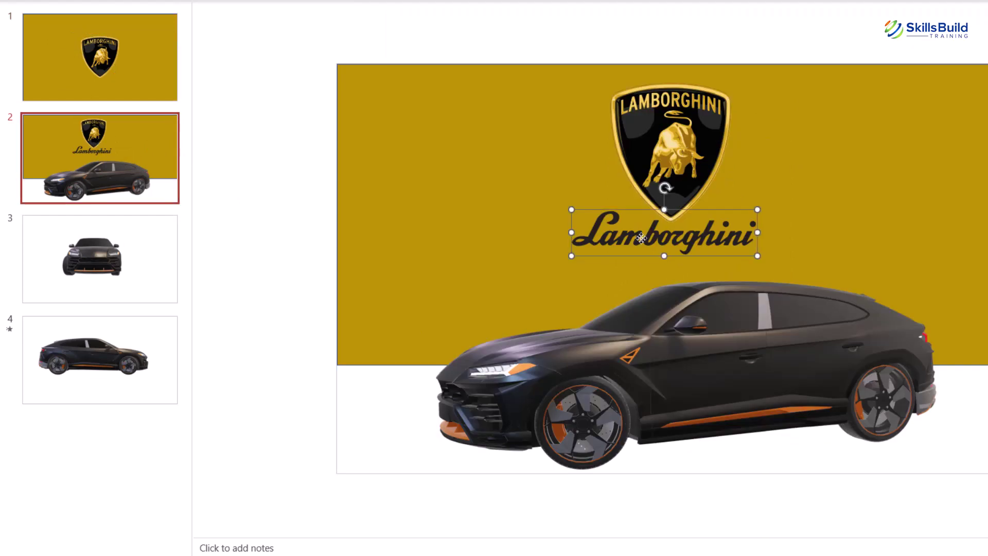
pyautogui.click(150, 58)
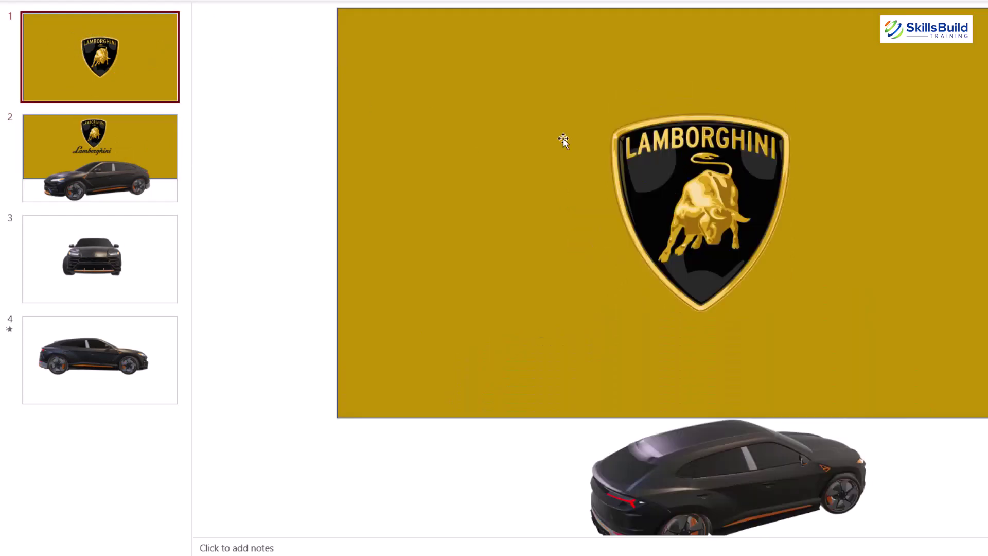
pyautogui.hotkey('ctrl', 'v')
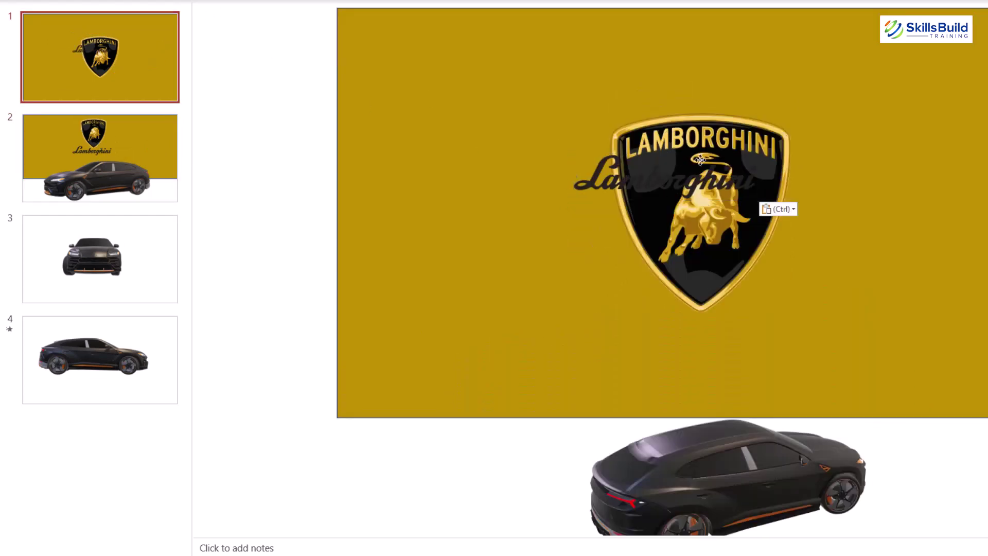
pyautogui.moveTo(669, 178); pyautogui.dragTo(985, 221)
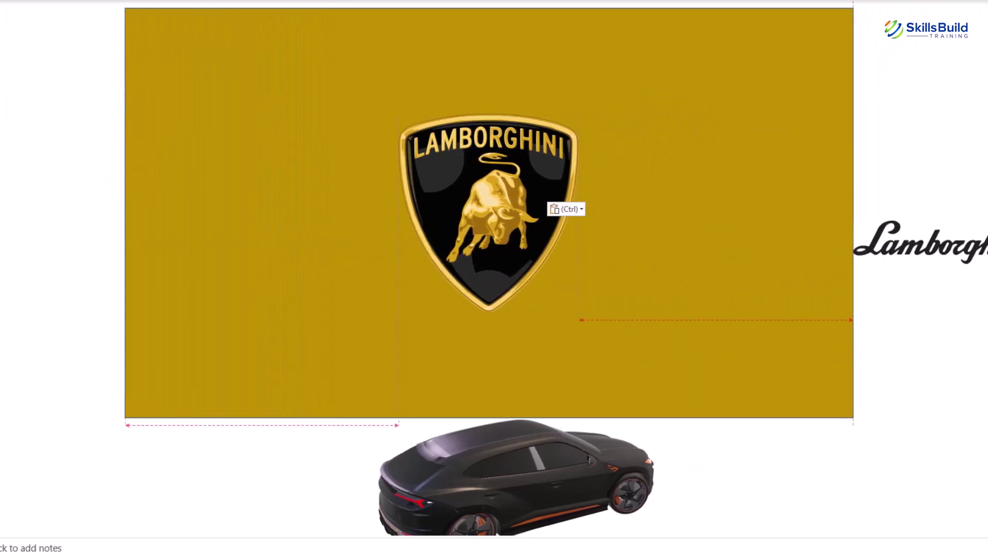
pyautogui.moveTo(902, 263); pyautogui.dragTo(930, 267)
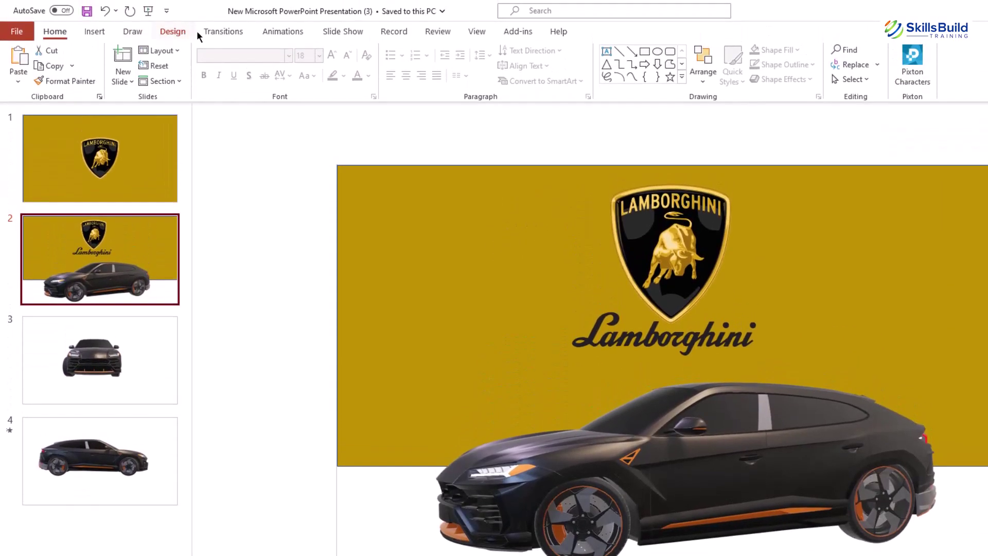
# - Apply the Morph transition to slide 2
pyautogui.click(201, 31)
pyautogui.click(125, 60)
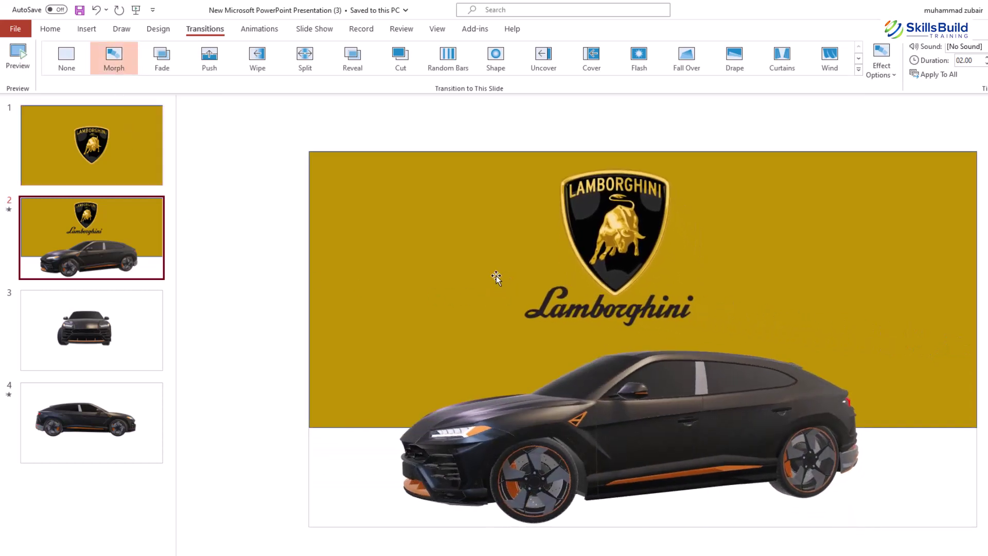
pyautogui.click(88, 178)
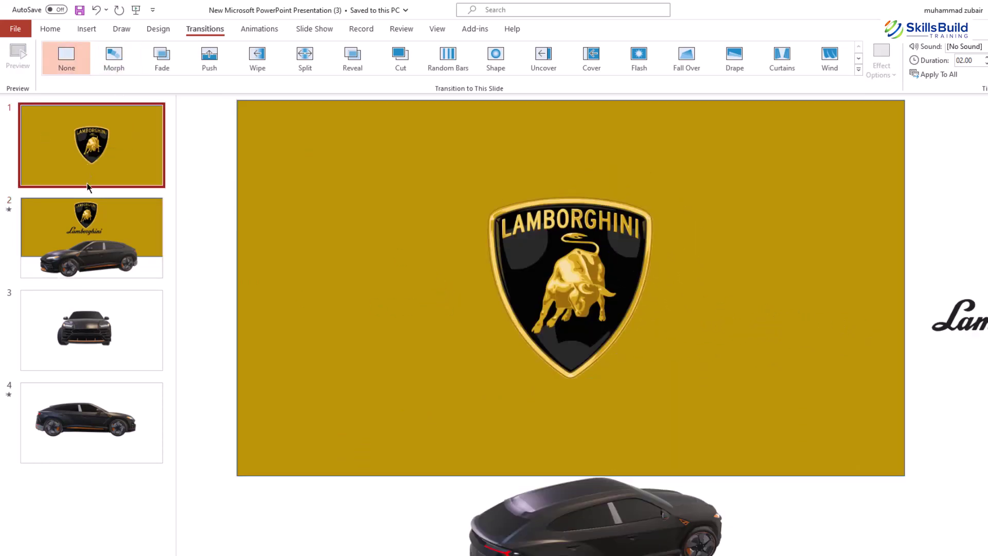
pyautogui.click(84, 224)
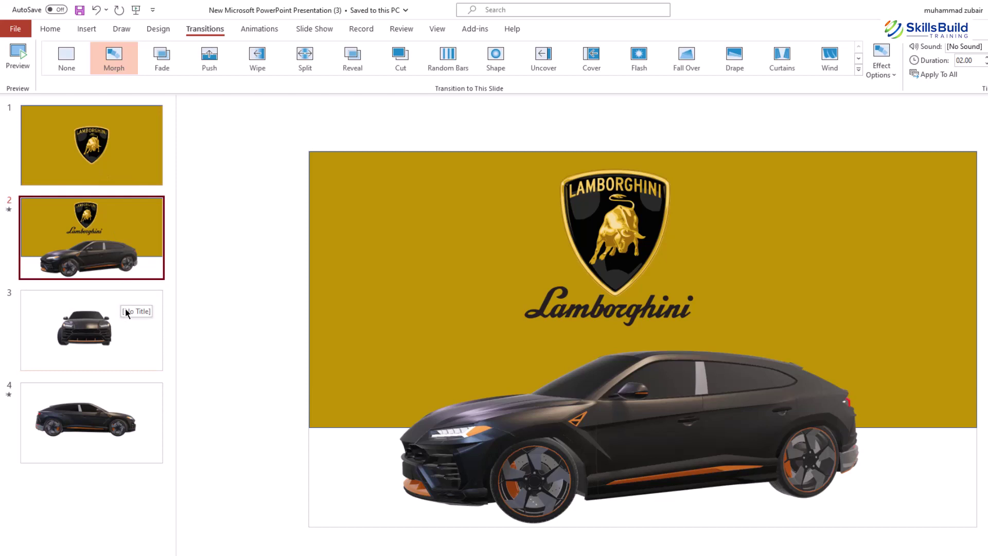
# - Delete slides 3 and 4, then duplicate slide 2
pyautogui.click(103, 324)
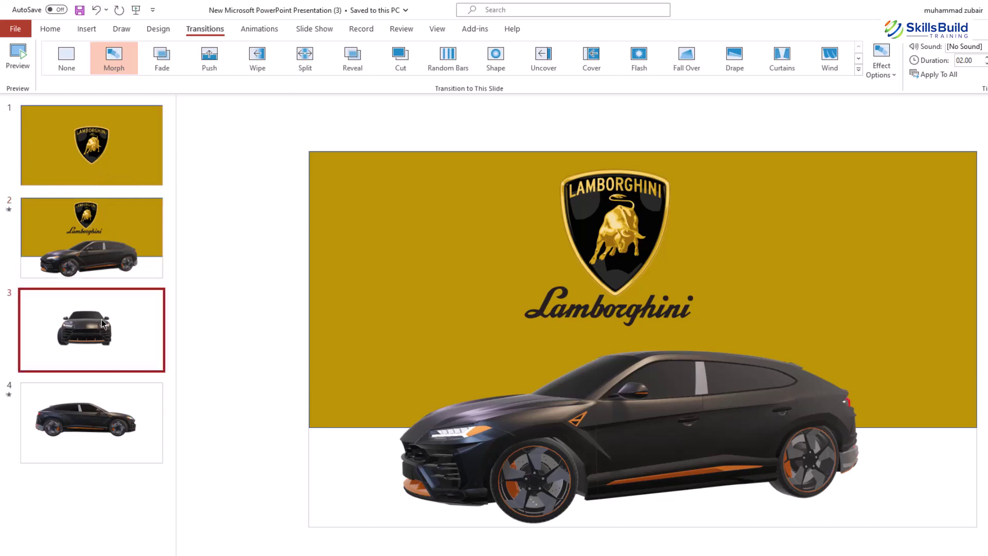
pyautogui.press('Delete')
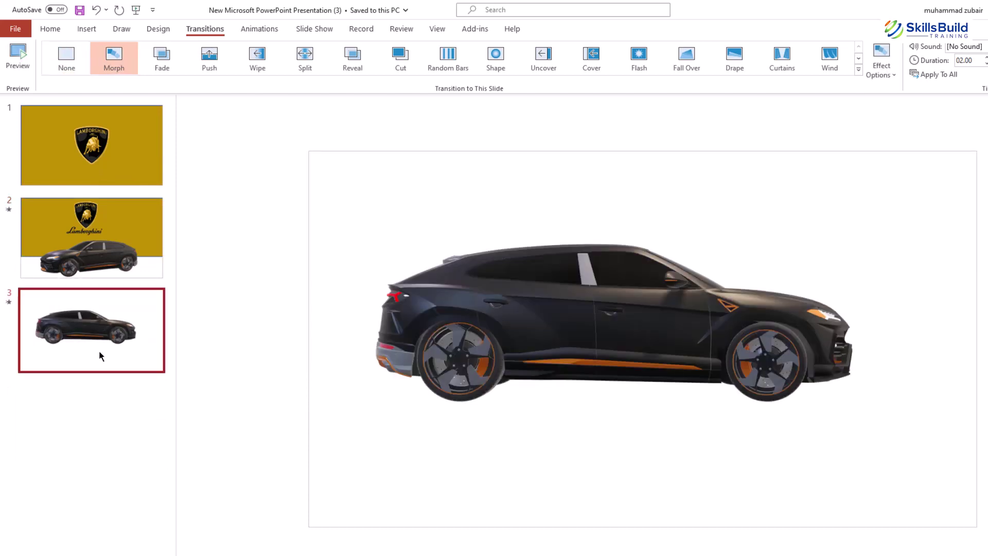
pyautogui.press('Delete')
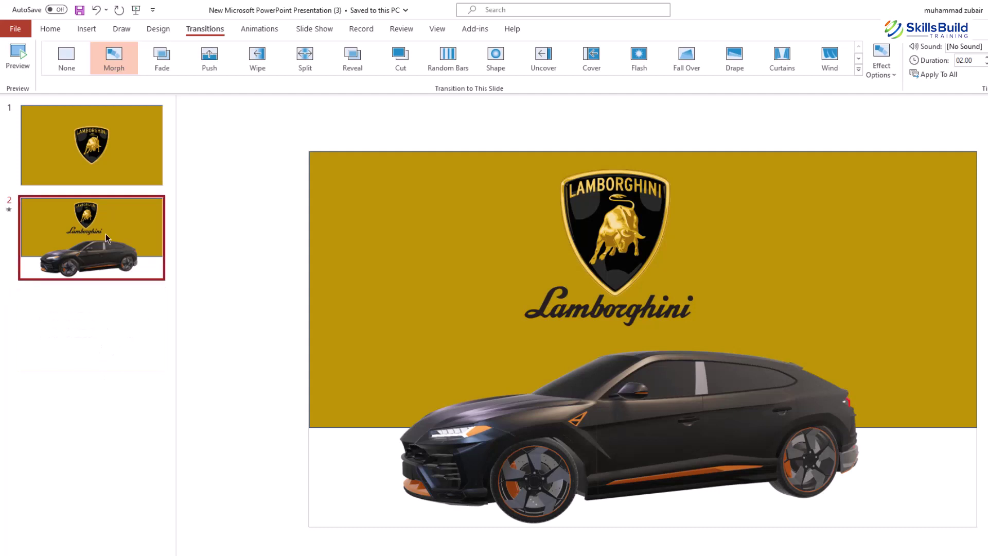
pyautogui.rightClick(64, 226)
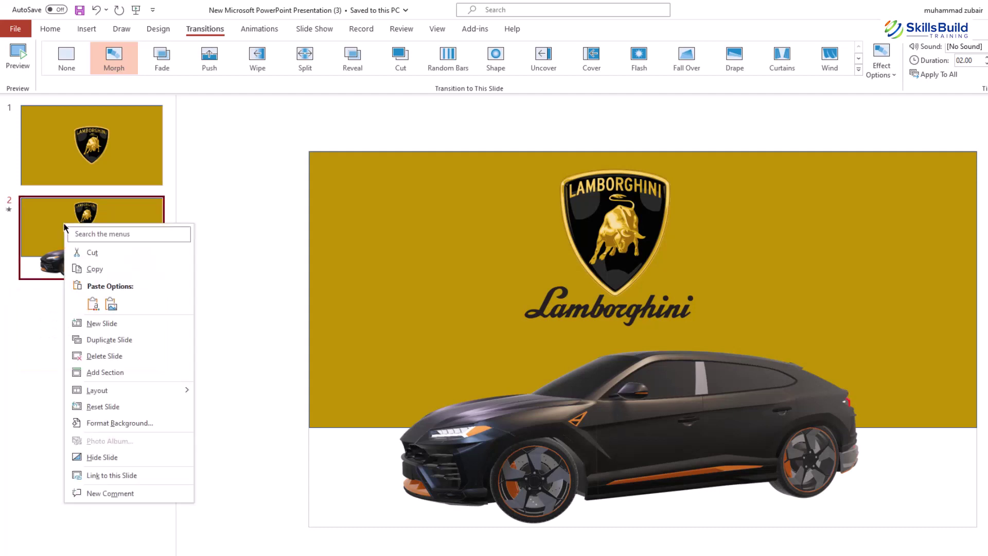
pyautogui.click(103, 340)
# - On slide 3, shrink the shield logo into the slide's upper-left corner and delete the Lamborghini wordmark
pyautogui.click(557, 173)
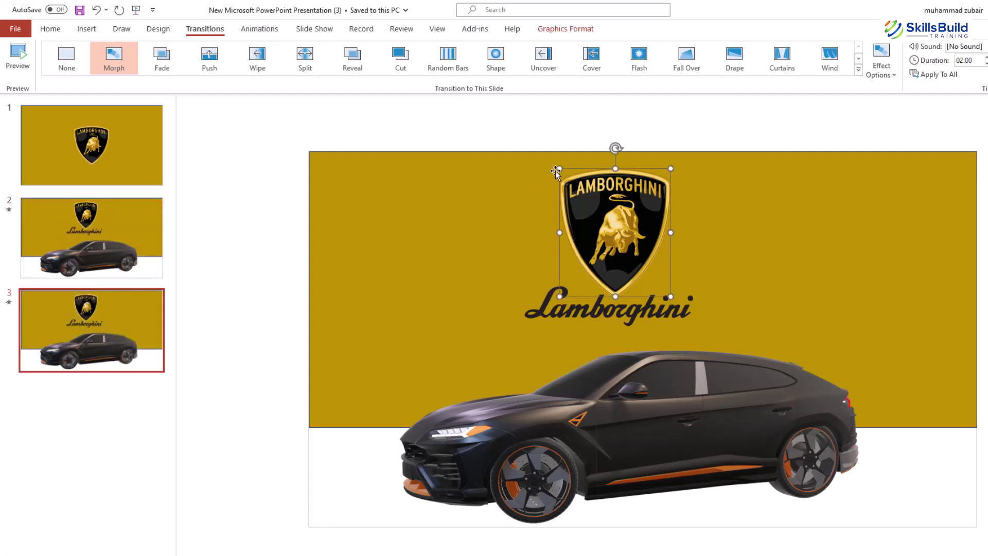
pyautogui.moveTo(557, 168); pyautogui.dragTo(354, 194)
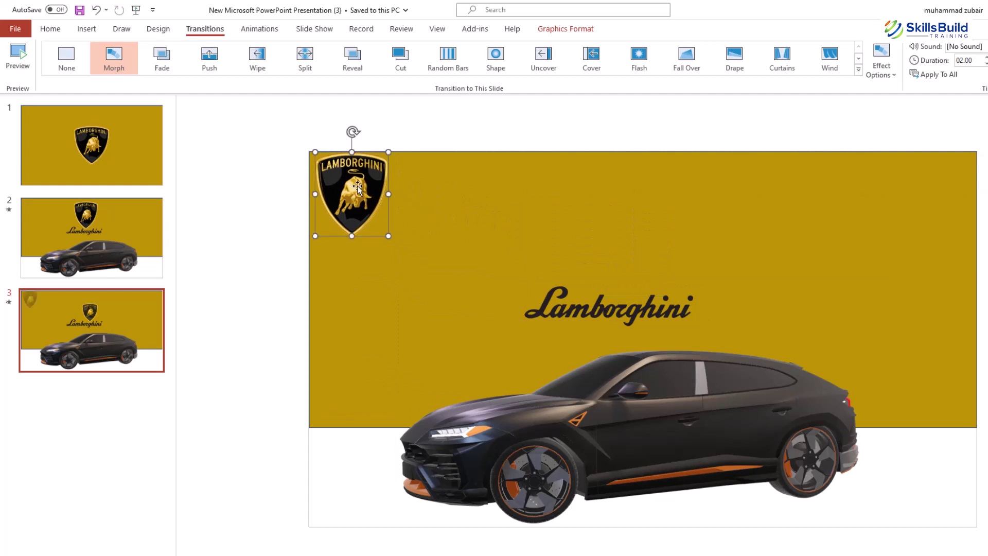
pyautogui.click(600, 306)
pyautogui.press('Delete')
# - Resize the gold rectangle on slide 3 to cover about the left half of the slide at full slide height
pyautogui.click(719, 284)
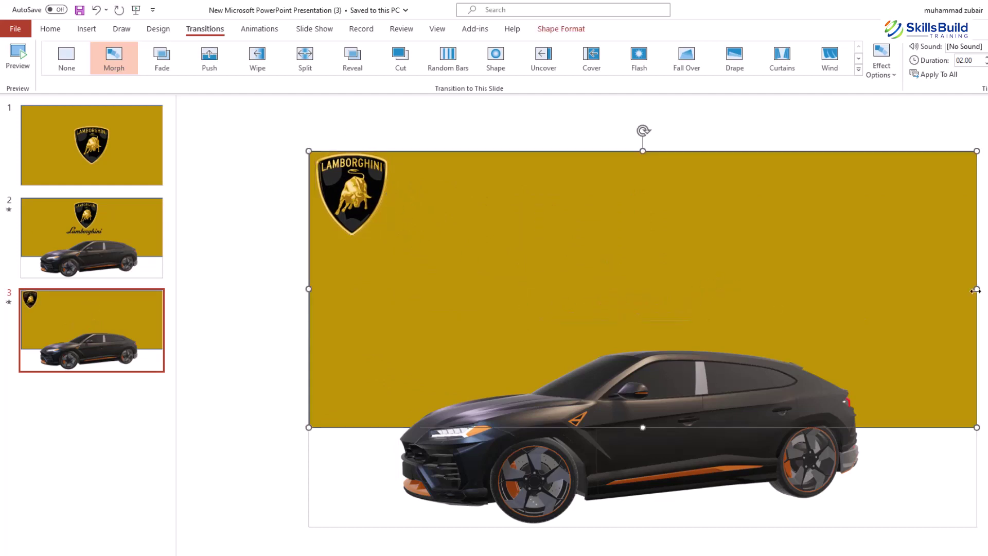
pyautogui.moveTo(978, 289); pyautogui.dragTo(637, 329)
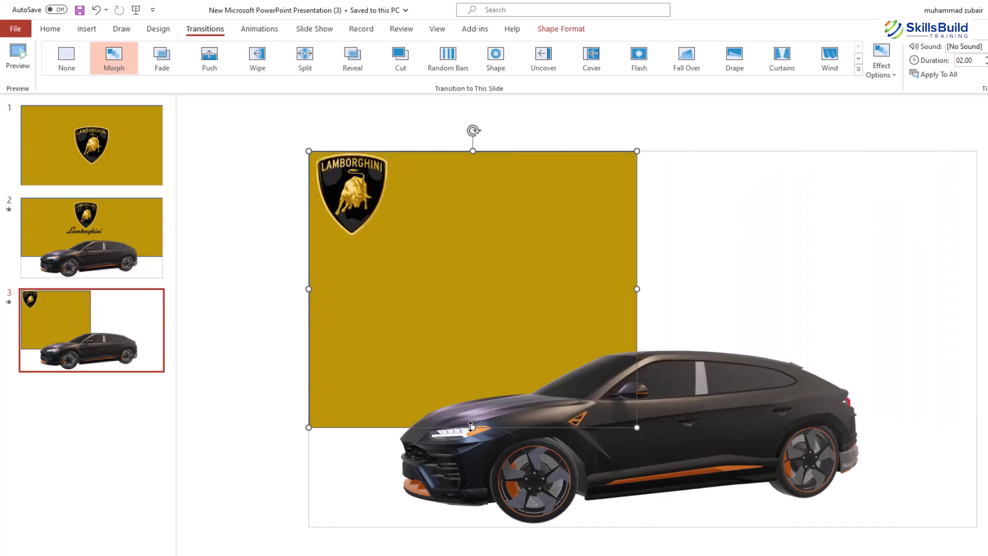
pyautogui.moveTo(472, 428); pyautogui.dragTo(472, 527)
# - Turn slide 3's car to a front three-quarter view in the lower-right corner, and widen the gold rectangle to about two thirds of the slide
pyautogui.click(580, 369)
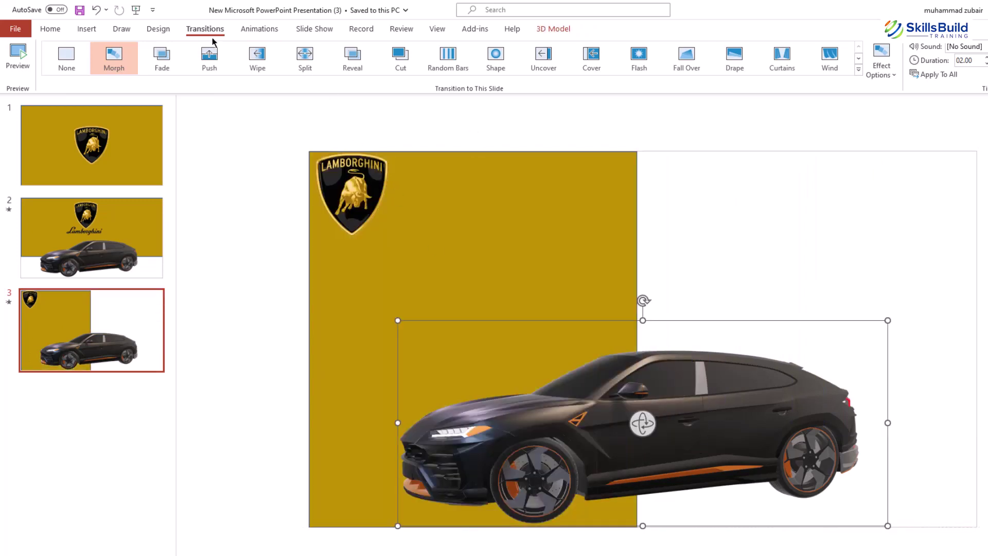
pyautogui.click(554, 29)
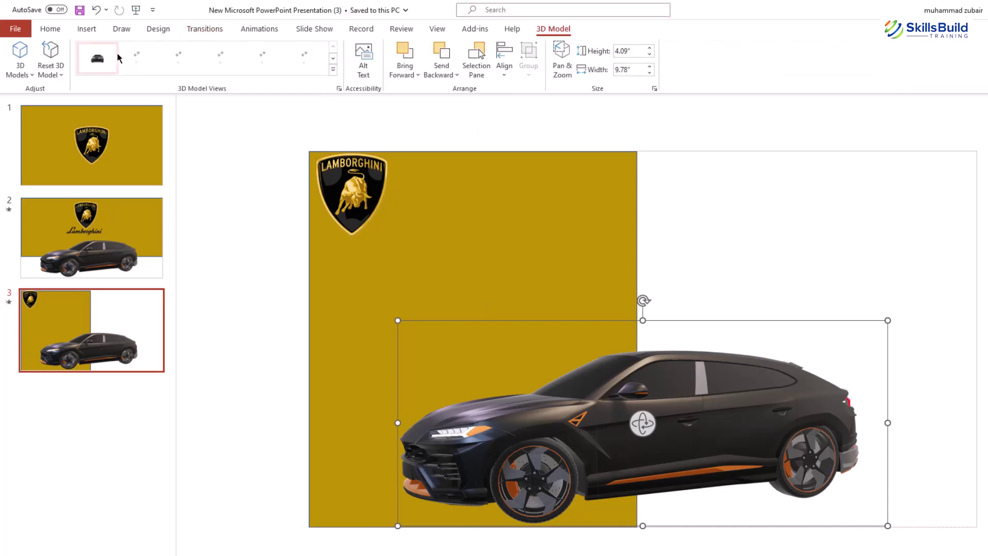
pyautogui.click(97, 57)
pyautogui.moveTo(638, 389); pyautogui.dragTo(824, 416)
pyautogui.click(641, 341)
pyautogui.moveTo(640, 341); pyautogui.dragTo(755, 342)
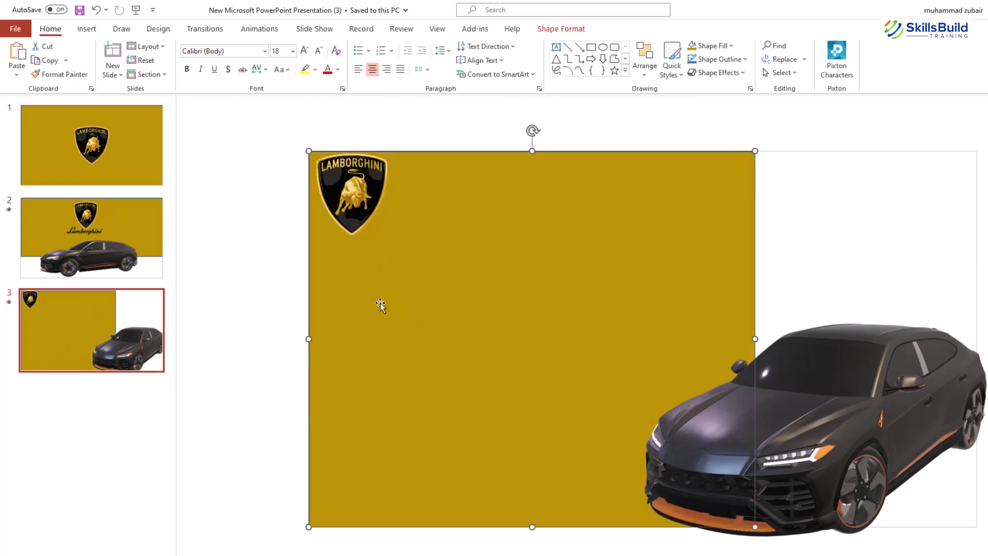
# - Add a text box below the shield on slide 3 with the description starting "Lamborghini Urus is the first Super Sport Utility Vehicle in the world"
pyautogui.click(84, 29)
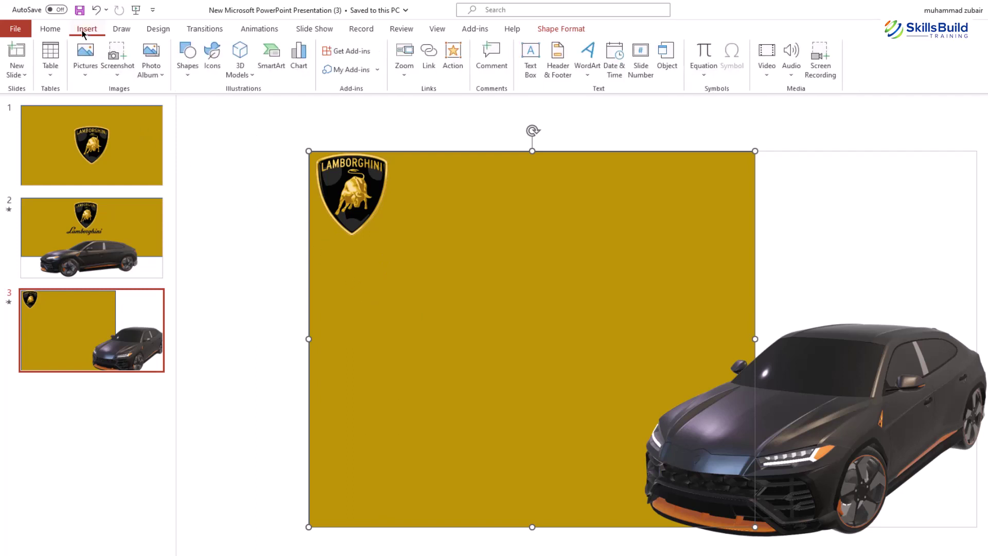
pyautogui.click(533, 51)
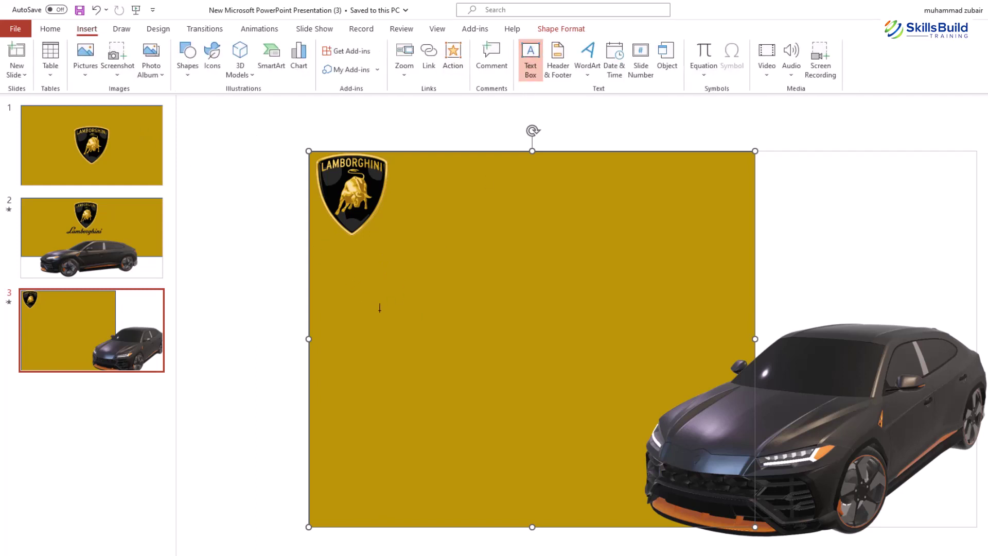
pyautogui.moveTo(331, 272); pyautogui.dragTo(650, 405)
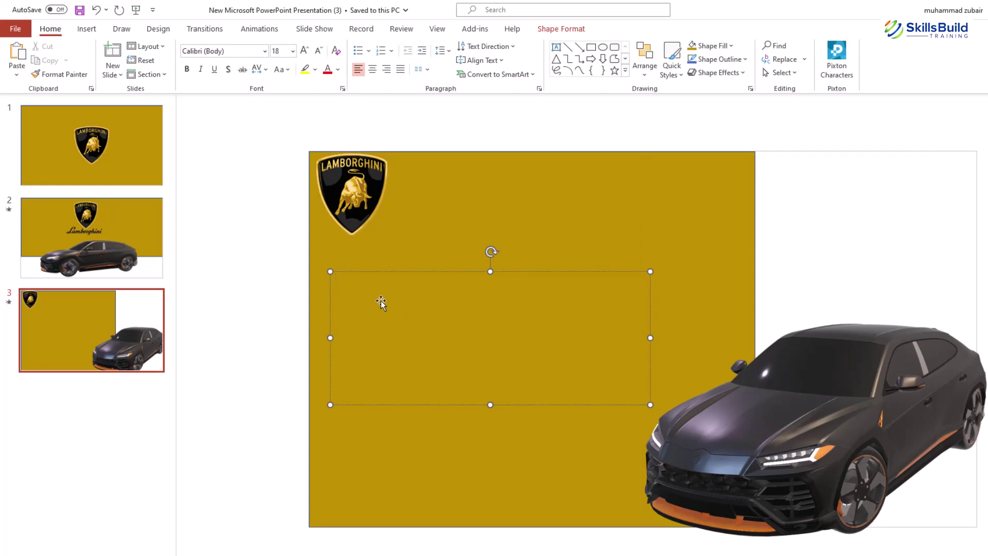
pyautogui.write('Lamborghini Urus is the first Super Sport Utility Vehicle in the world, merging the soul of a super sports car with the practical functionality of an SUV. Powered by Lamborghini’s 4.0-liter twin-turbo V8 engine, the Urus is all about a performance mindset that brings together fun-to-drive and astounding vehicle capabilities. The design, performance, driving dynamics and unbridled emotion flow effortlessly into this visionary realization of authentic Lamborghini DNA.')
# - Format the whole description paragraph as bold 16 pt Palatino Linotype
pyautogui.moveTo(509, 402); pyautogui.dragTo(337, 284)
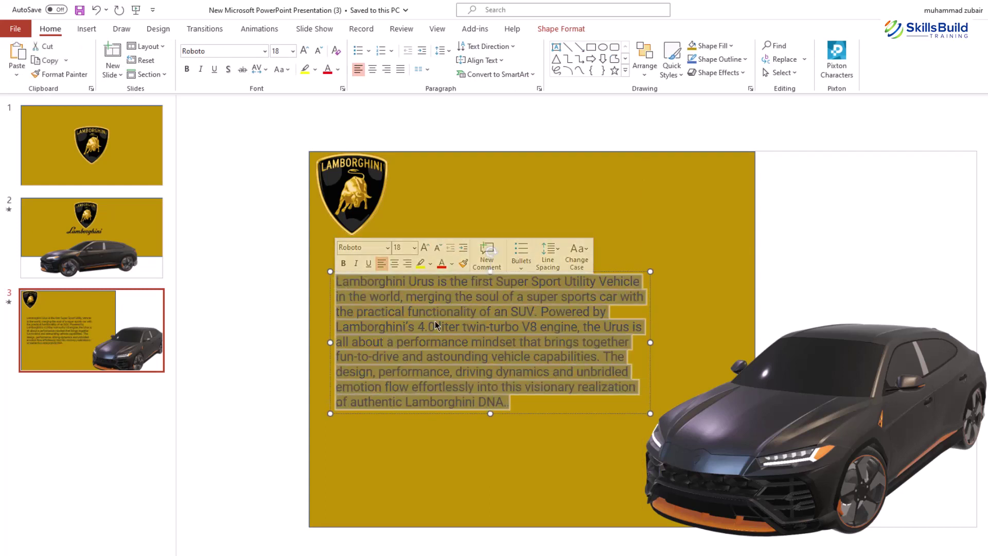
pyautogui.hotkey('ctrl', 'shift', ',')
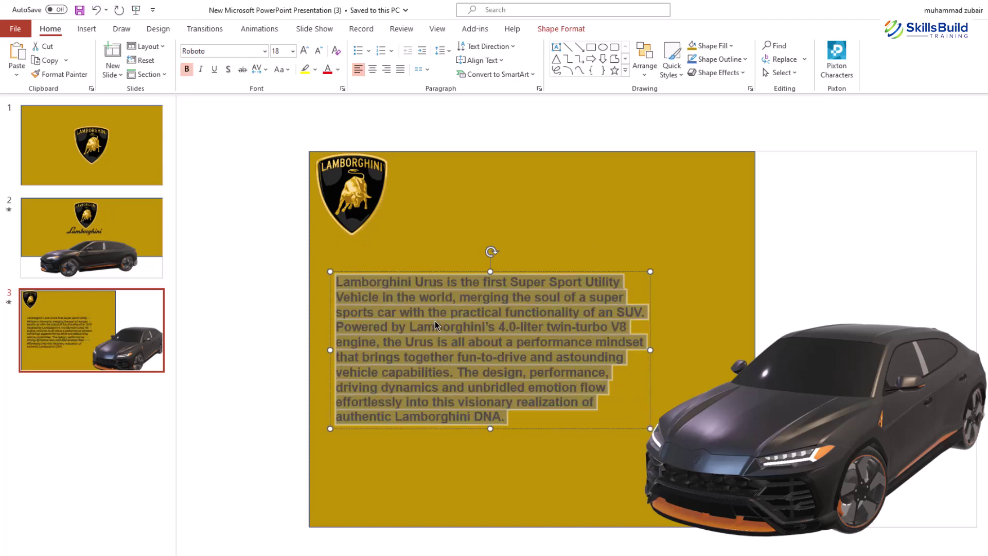
pyautogui.hotkey('ctrl', 'b')
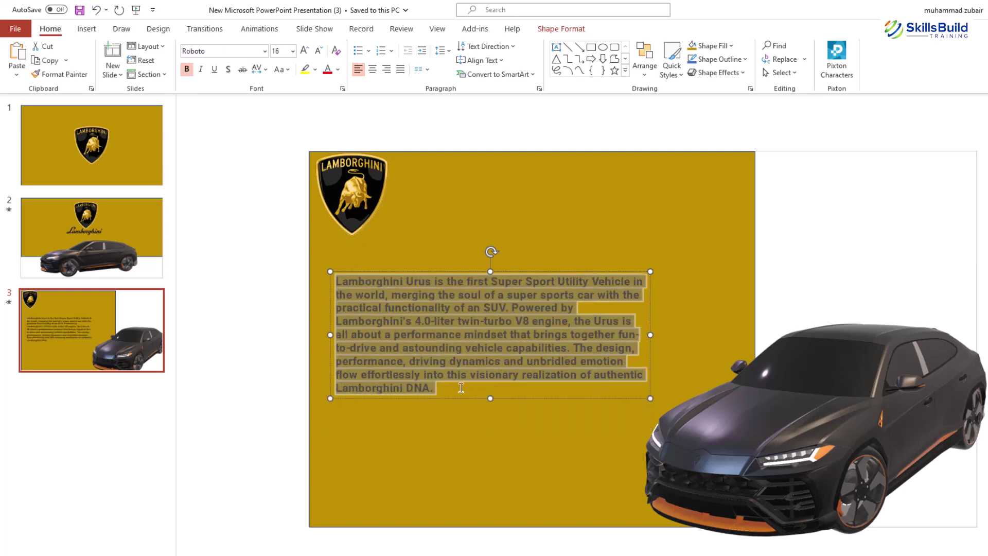
pyautogui.click(266, 52)
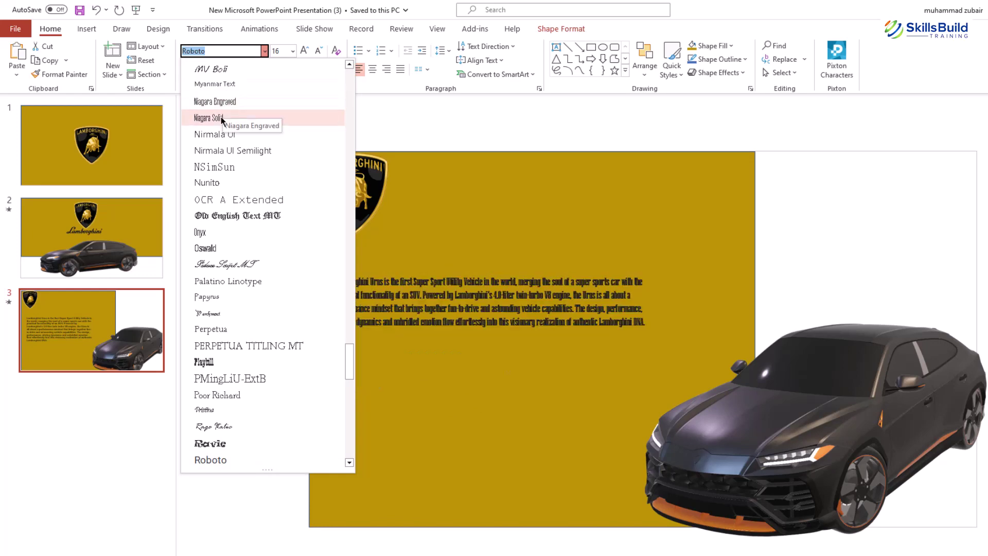
pyautogui.click(228, 281)
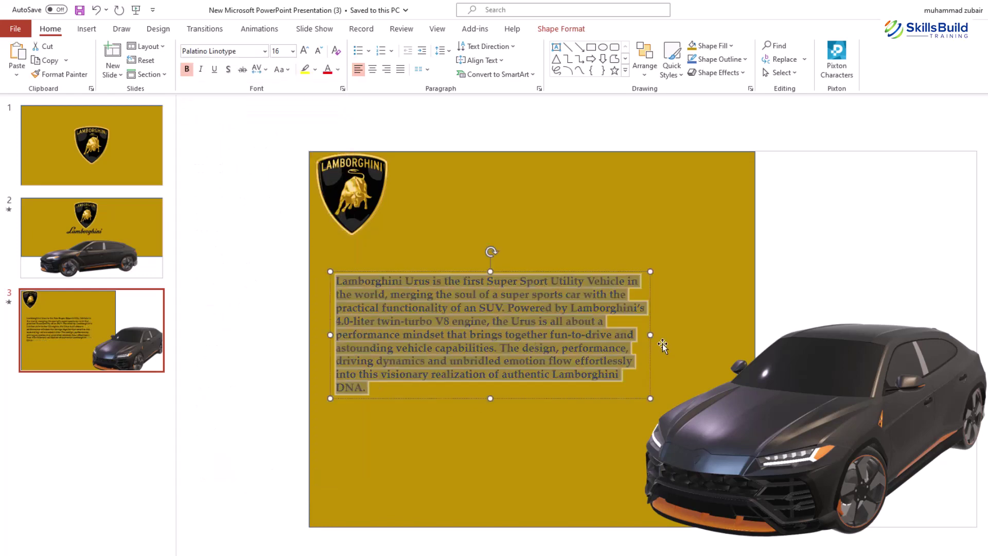
# - Narrow the description text box to just over half its width and move it up to the slide's left edge, directly below the shield
pyautogui.moveTo(650, 336); pyautogui.dragTo(515, 337)
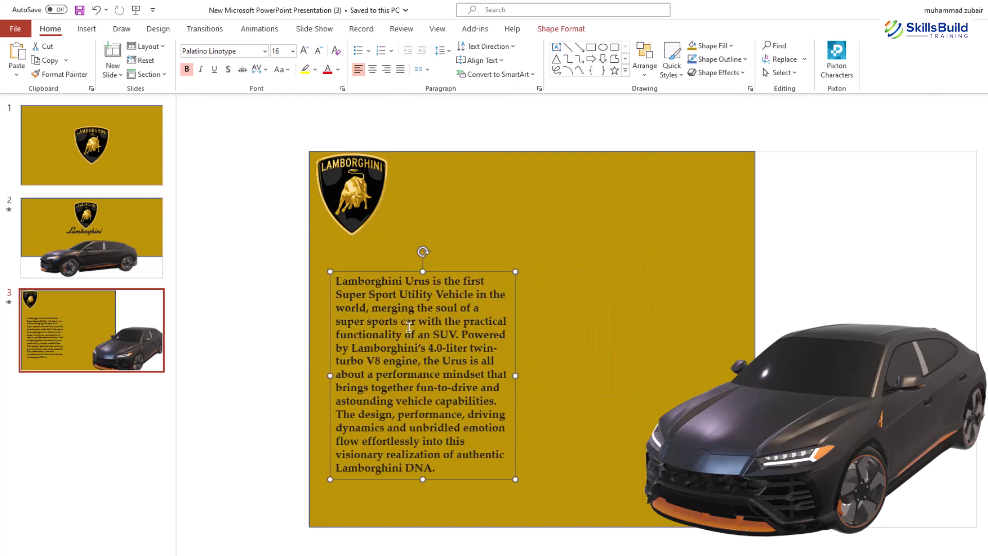
pyautogui.moveTo(399, 271); pyautogui.dragTo(384, 246)
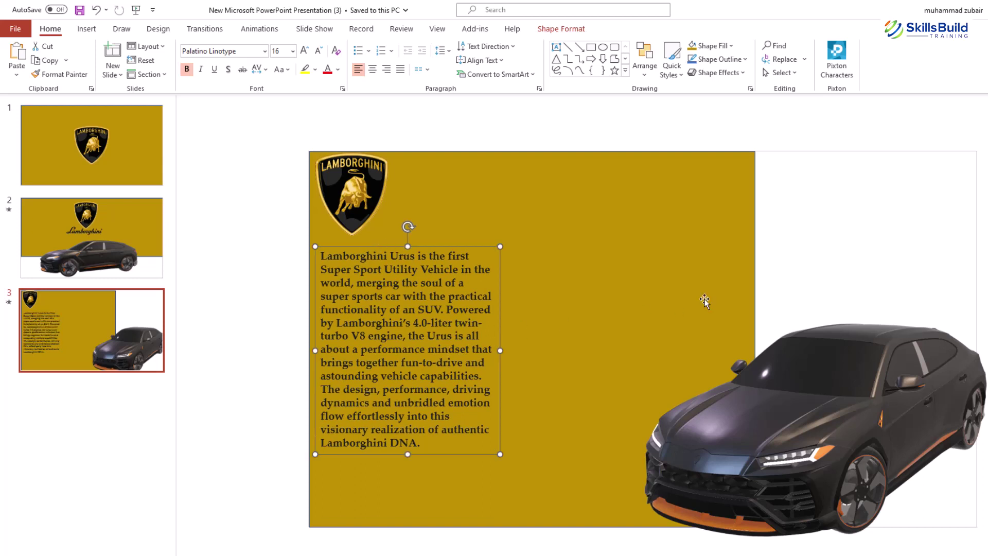
pyautogui.click(844, 240)
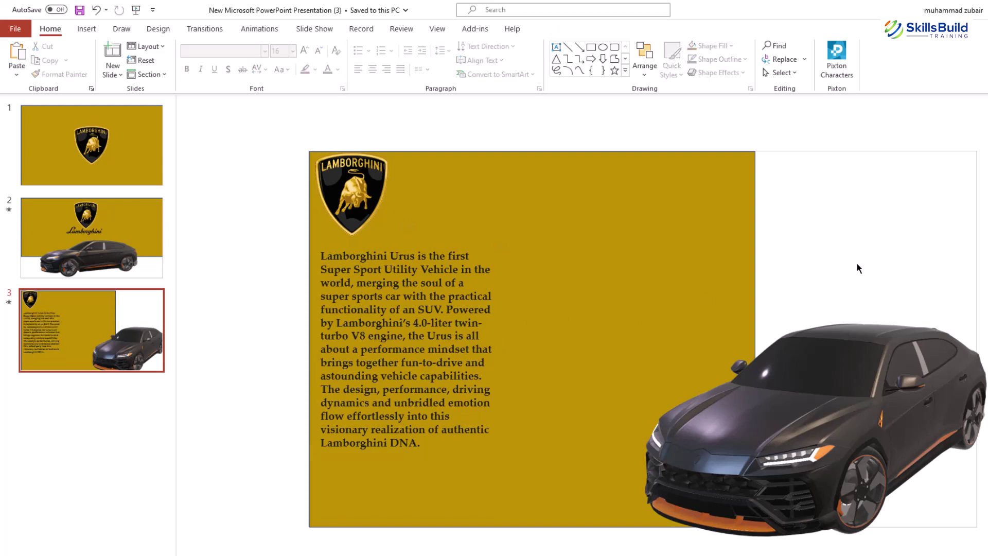
# - Add a text box reading "Price Starting From" in the white area at slide 3's upper right
pyautogui.hotkey('alt', 'n')
pyautogui.click(531, 57)
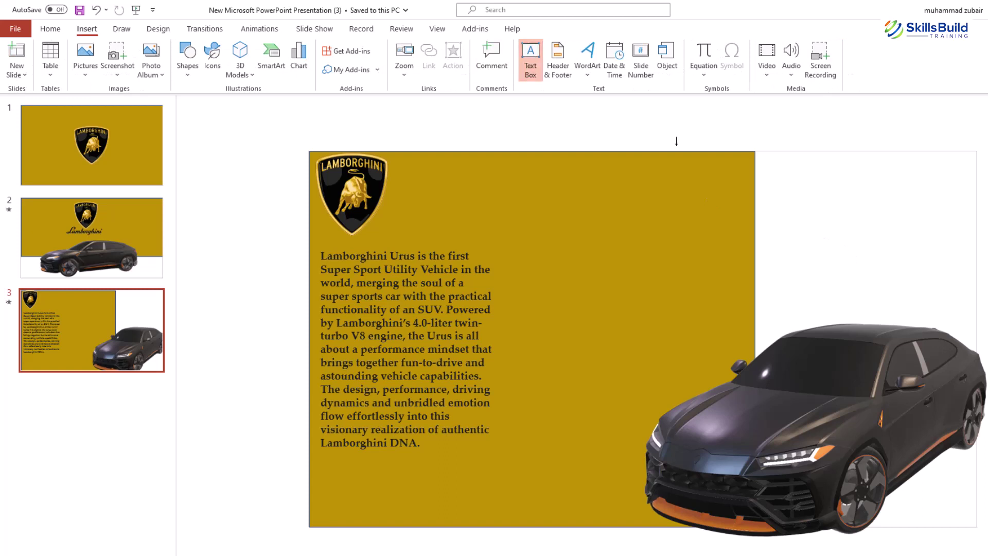
pyautogui.moveTo(773, 195)
pyautogui.mouseDown()
pyautogui.moveTo(889, 225)
pyautogui.moveTo(946, 227)
pyautogui.mouseUp()
pyautogui.write('Price Starting From')
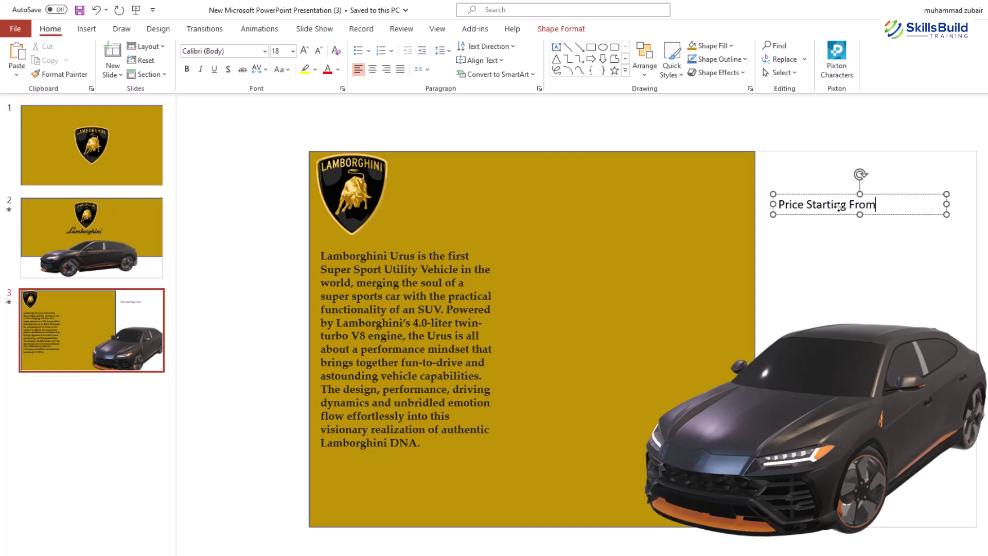
# - Format the whole "Price Starting From" text as bold 24 pt
pyautogui.hotkey('ctrl', 'a')
pyautogui.hotkey('ctrl', 'shift', '.')
pyautogui.hotkey('ctrl', 'shift', '.')
pyautogui.hotkey('ctrl', 'b')
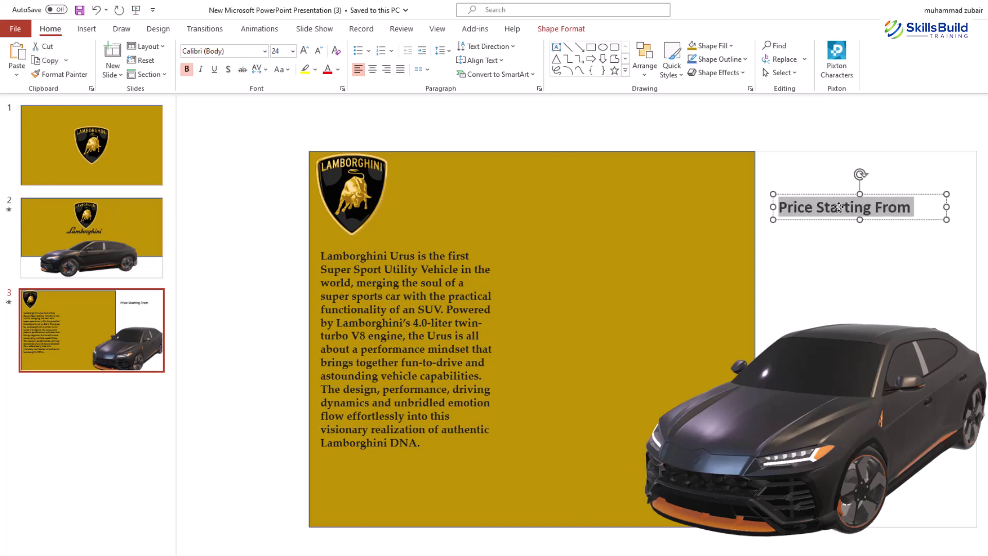
pyautogui.click(830, 247)
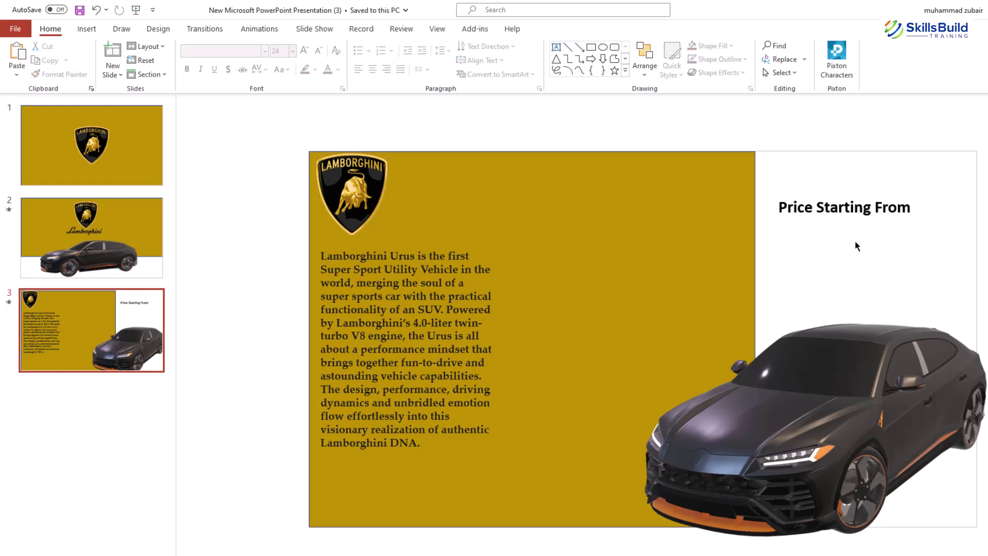
# - Add a text box reading "$235000" and place it directly below the "Price Starting From" heading, left-aligned with it
pyautogui.click(86, 29)
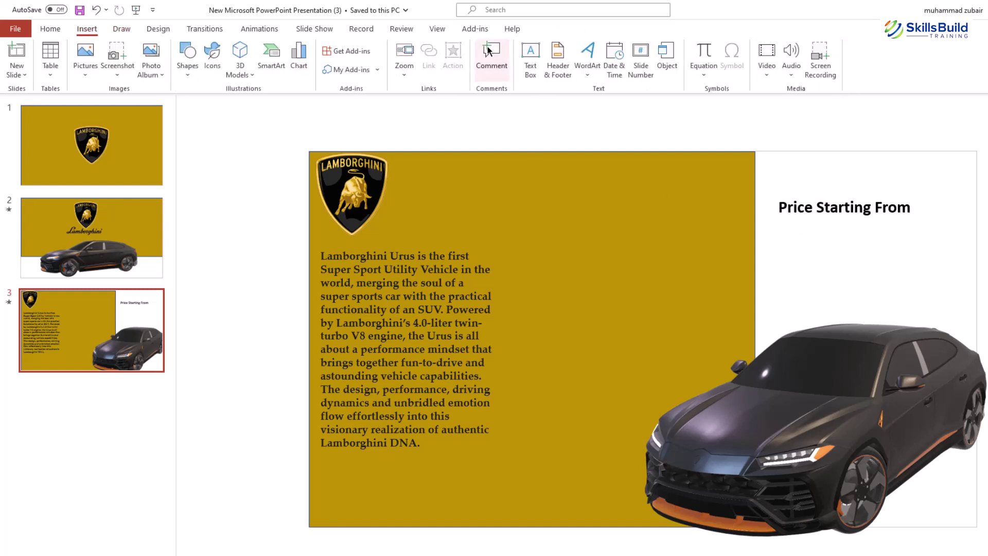
pyautogui.click(531, 57)
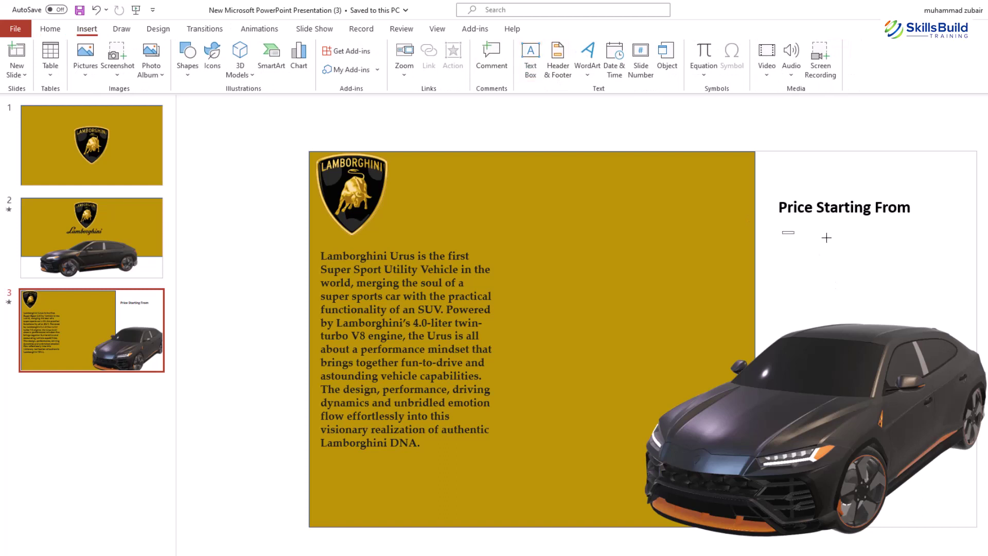
pyautogui.moveTo(782, 231); pyautogui.dragTo(947, 272)
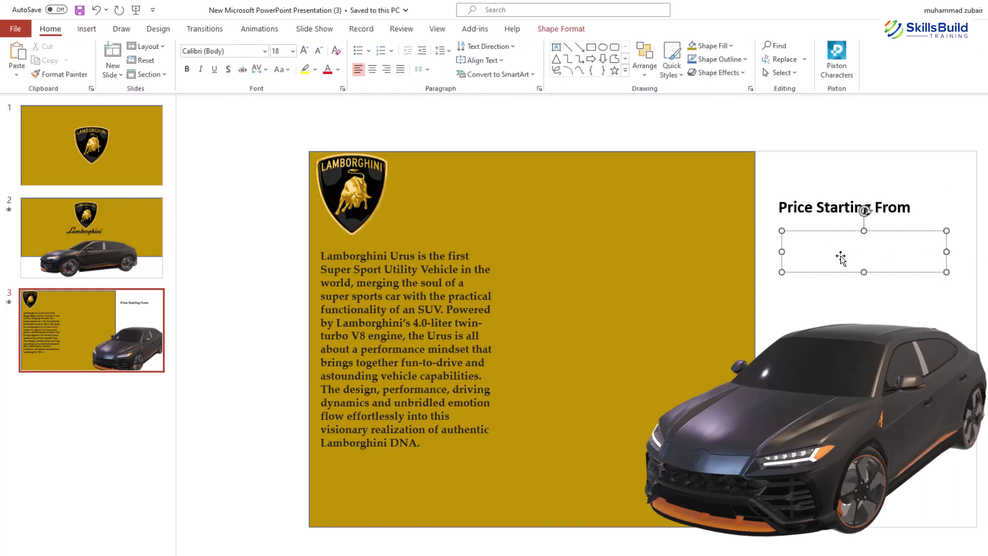
pyautogui.write('@')
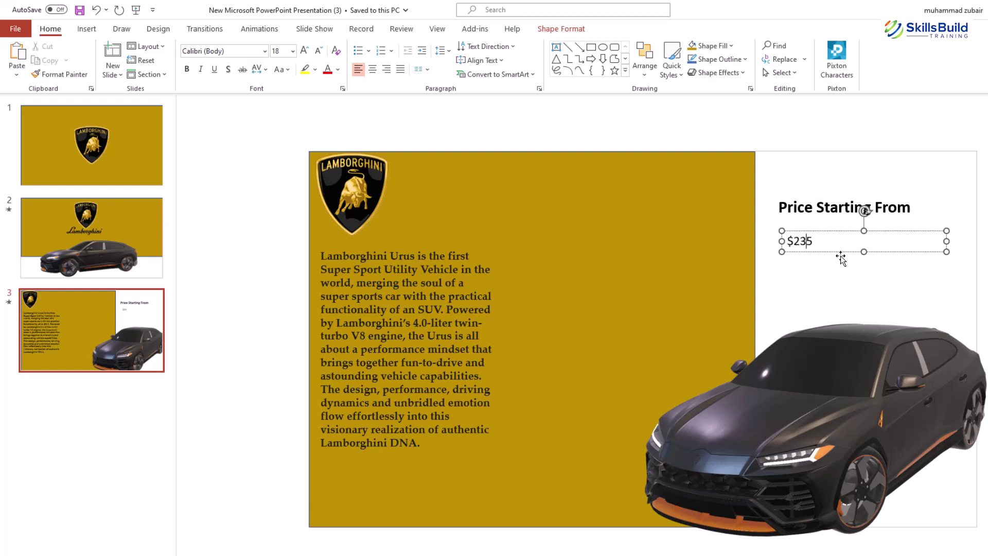
pyautogui.moveTo(841, 259); pyautogui.dragTo(833, 245)
# - Format the $235000 text in dark gold, bold, at 24 pt
pyautogui.doubleClick(812, 229)
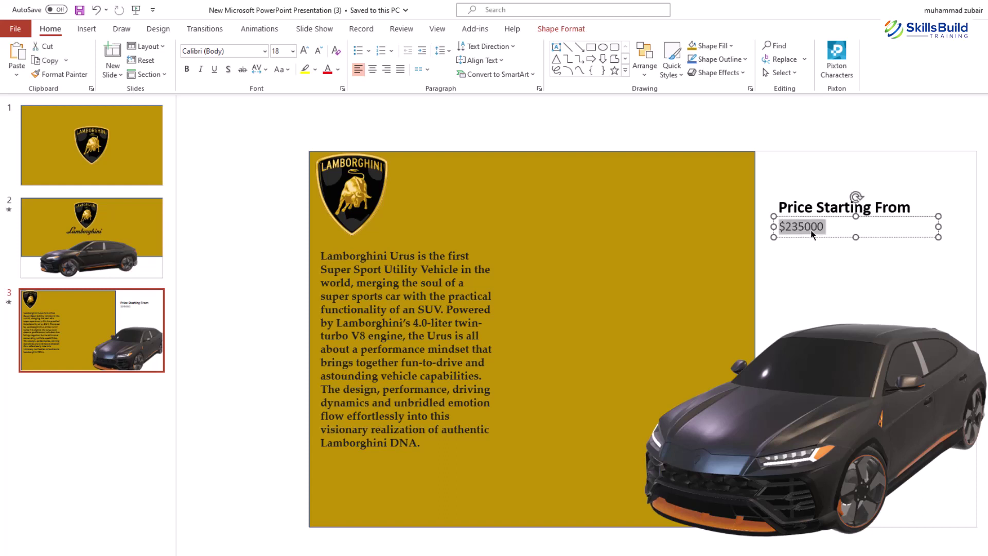
pyautogui.rightClick(805, 227)
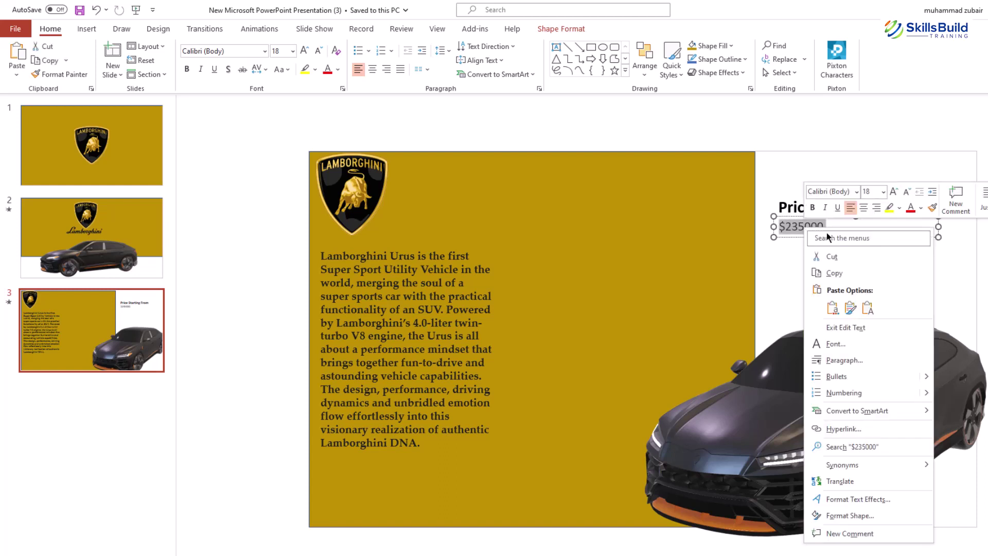
pyautogui.click(922, 209)
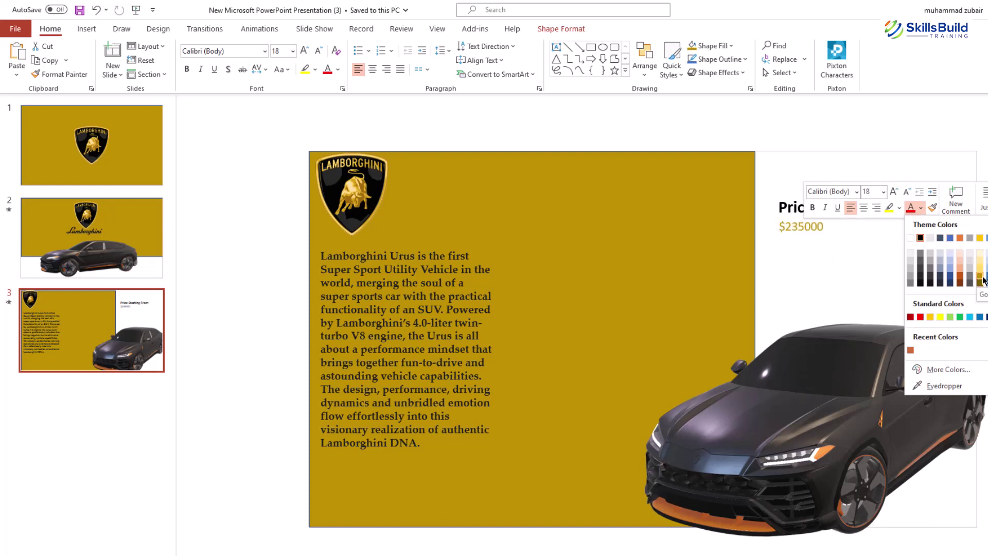
pyautogui.click(981, 277)
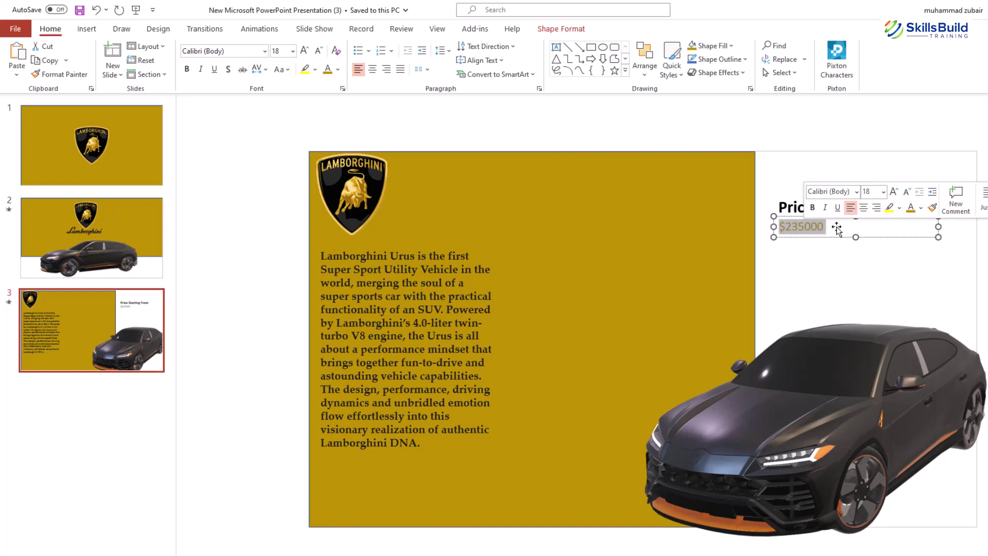
pyautogui.click(895, 193)
pyautogui.click(895, 193)
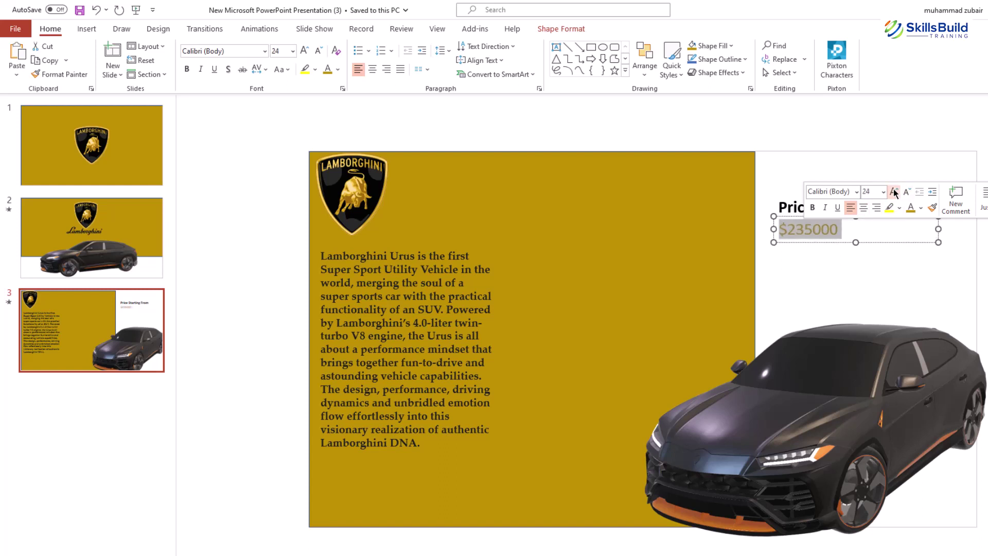
pyautogui.click(790, 269)
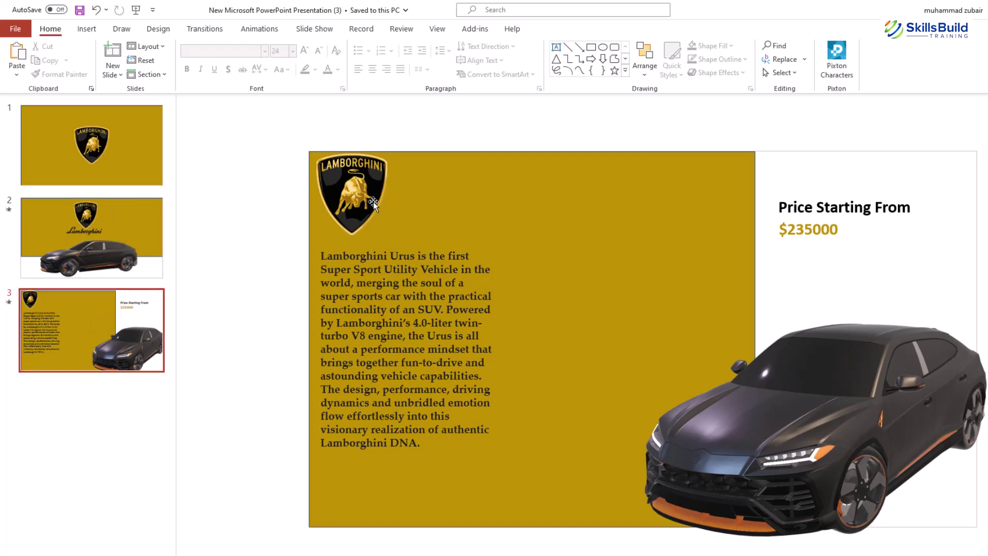
# - Copy the small shield, description, price heading and front-view car from slide 3 onto slide 2
pyautogui.click(357, 192)
pyautogui.keyDown('shift'); pyautogui.click(410, 249); pyautogui.keyUp('shift')
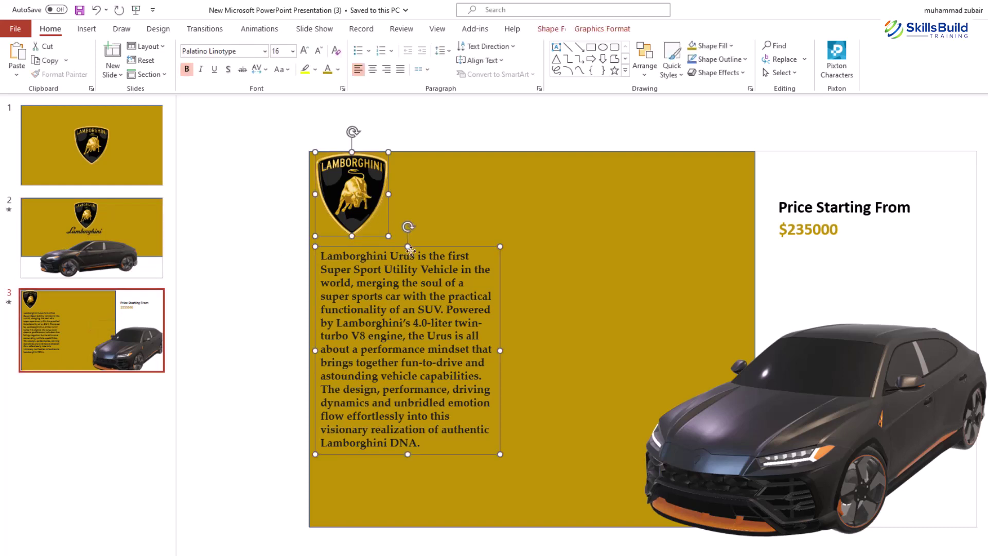
pyautogui.hotkey('ctrl', 'a')
pyautogui.click(123, 240)
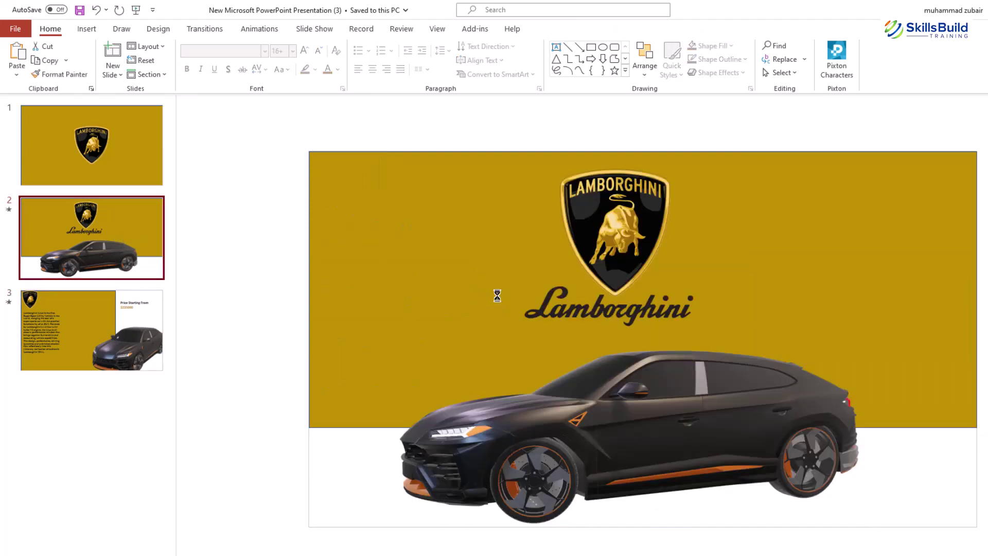
pyautogui.hotkey('ctrl', 'v')
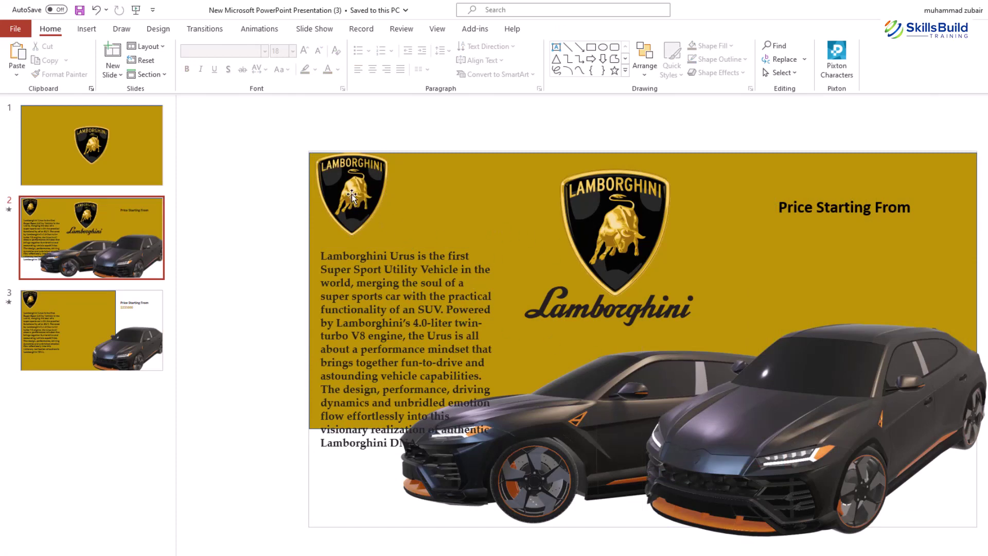
# - Move slide 2's pasted objects off the slide: shield and description to the left, price heading above, car beyond the lower-right corner
pyautogui.moveTo(351, 194); pyautogui.dragTo(208, 231)
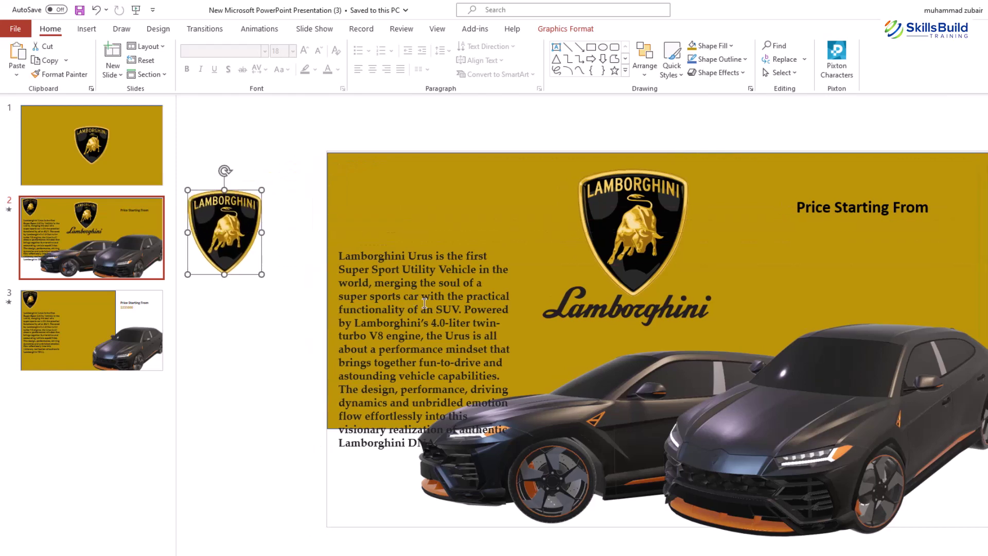
pyautogui.moveTo(425, 302); pyautogui.dragTo(225, 382)
pyautogui.moveTo(876, 170); pyautogui.dragTo(897, 100)
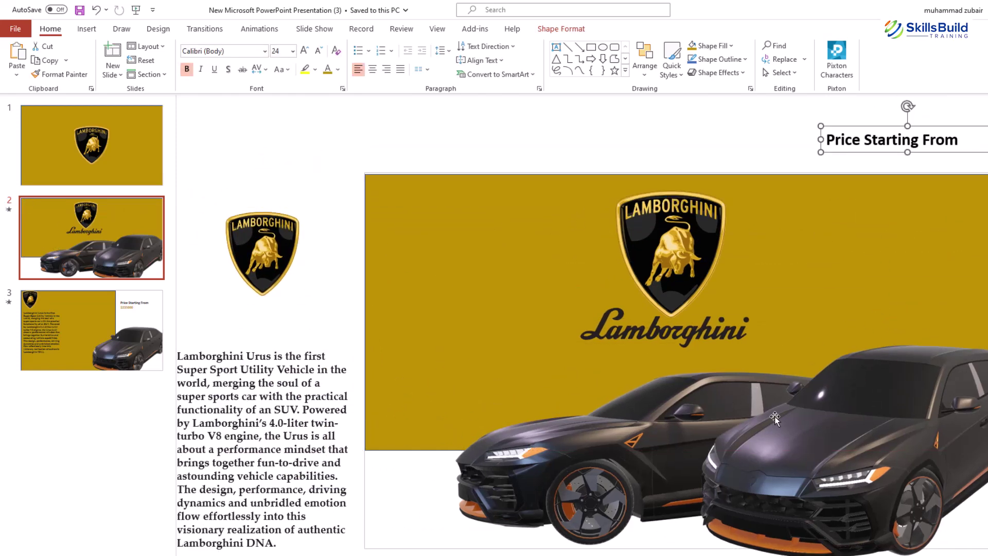
pyautogui.moveTo(843, 415); pyautogui.dragTo(980, 515)
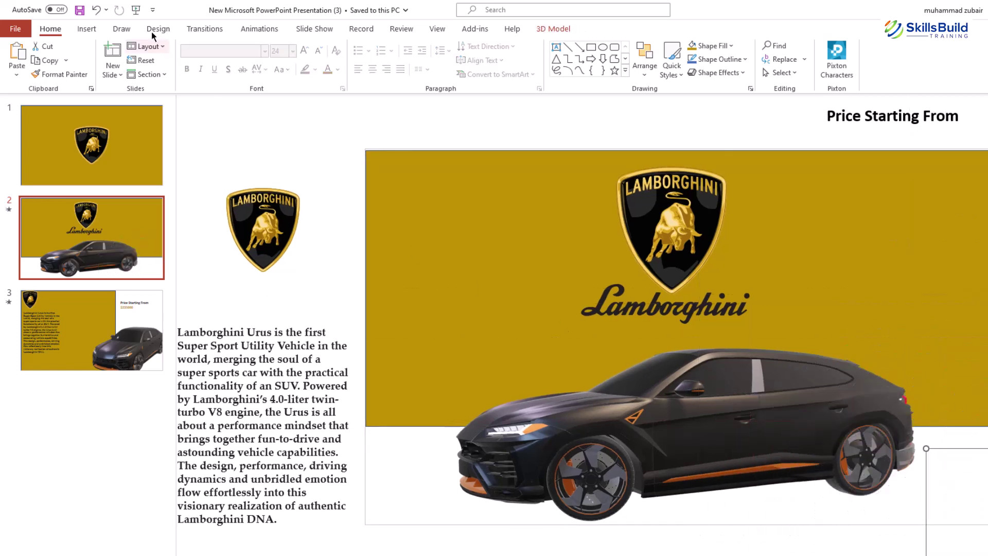
# - Apply the Morph transition to slide 3
pyautogui.click(101, 319)
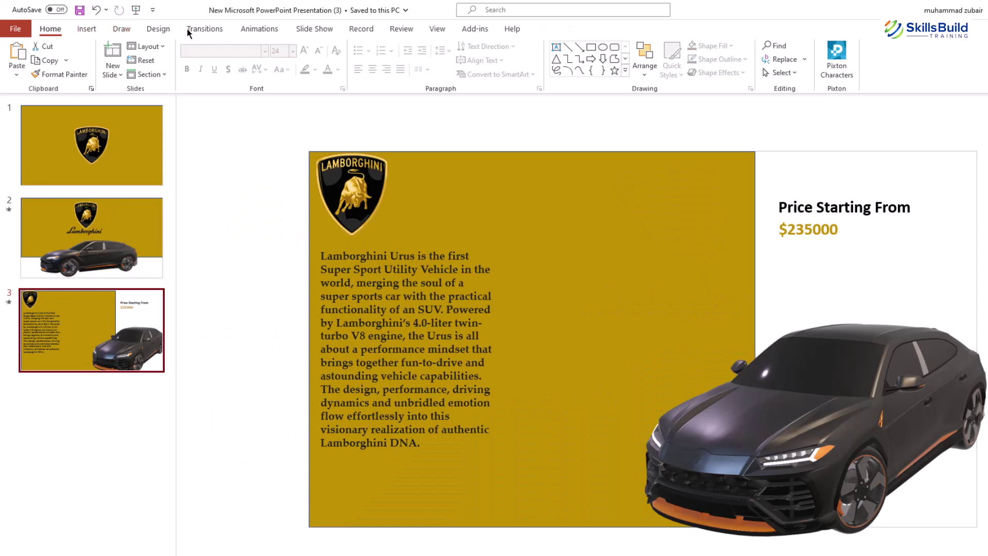
pyautogui.click(190, 30)
pyautogui.click(116, 54)
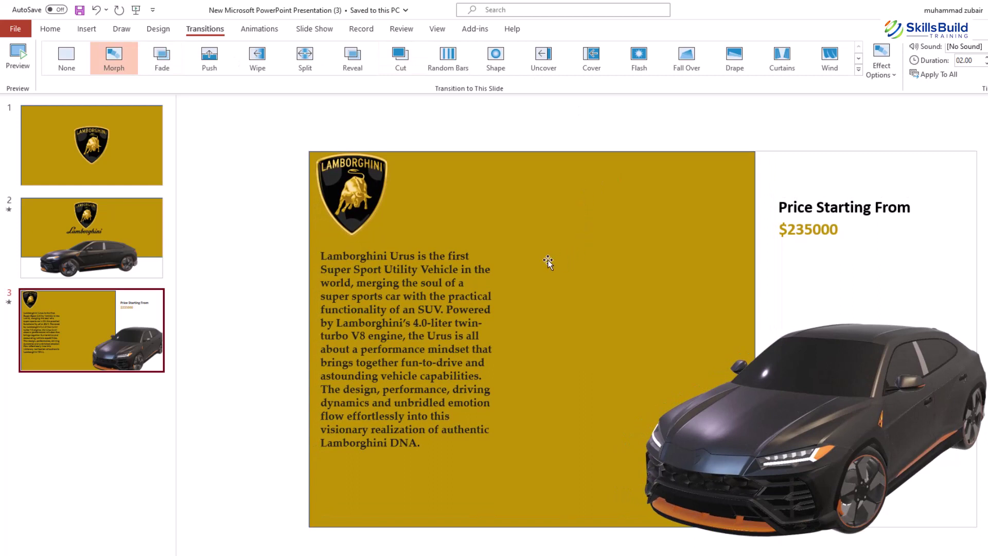
# - Duplicate slide 3 to make a fourth slide
pyautogui.rightClick(65, 322)
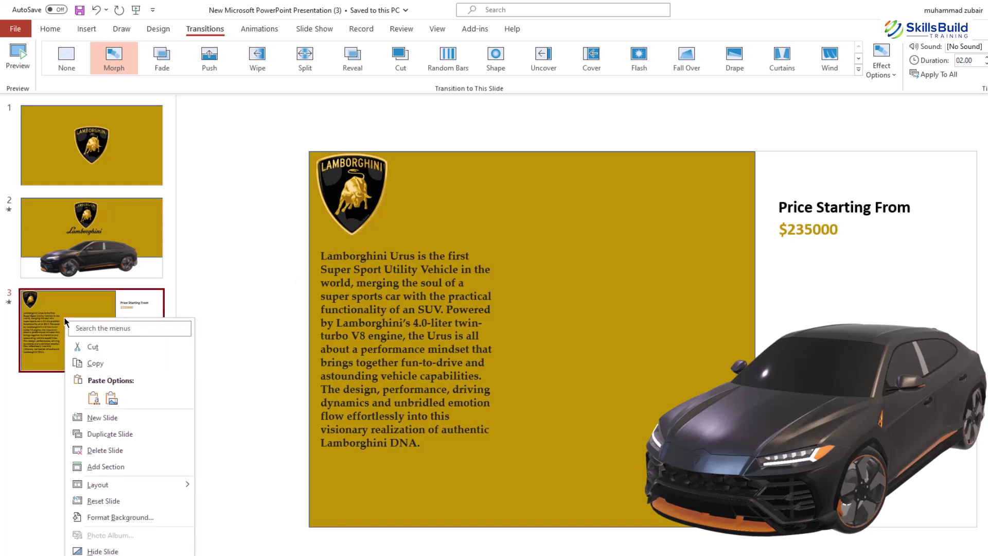
pyautogui.click(105, 434)
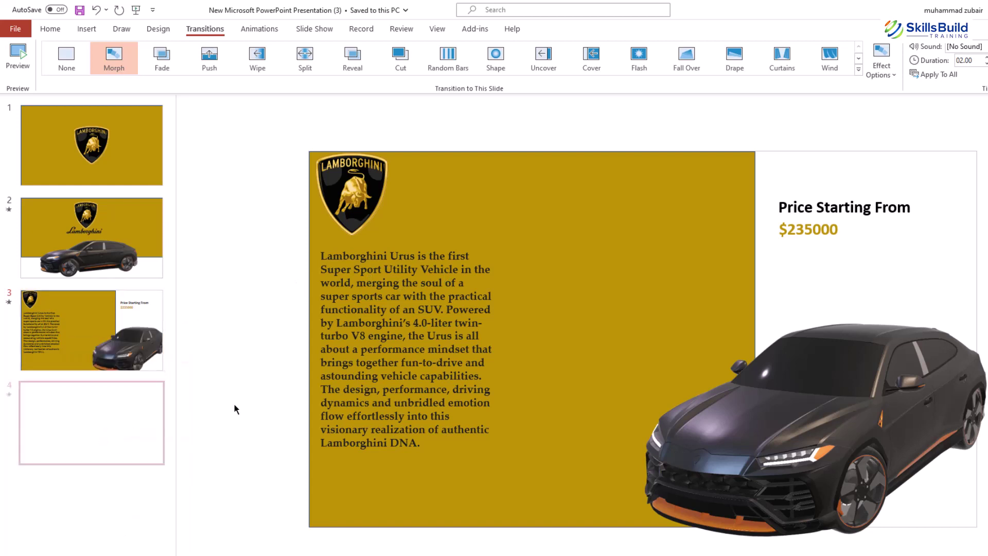
pyautogui.click(100, 333)
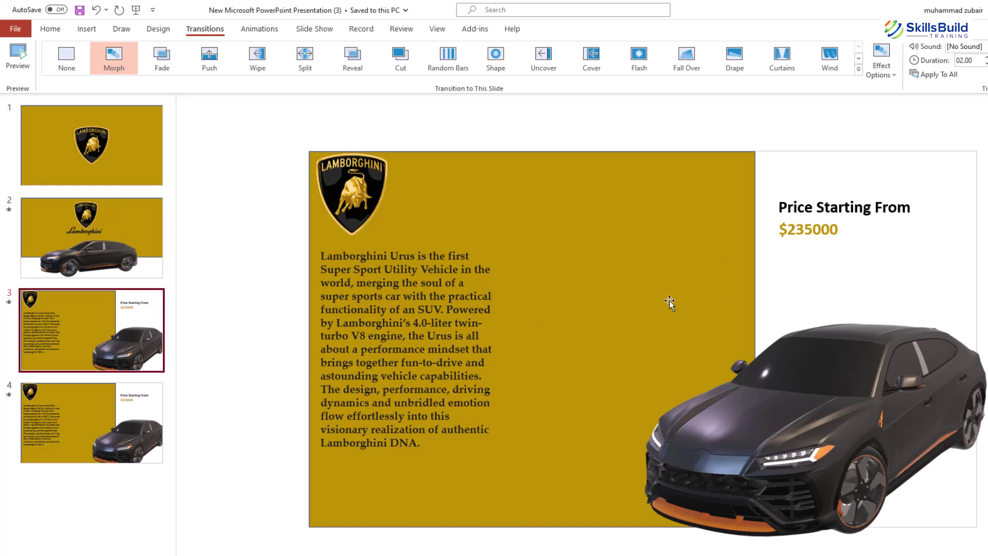
# - Resize slide 4's gold rectangle to cover roughly the right half of the slide, and move the car left to the lower centre
pyautogui.click(100, 436)
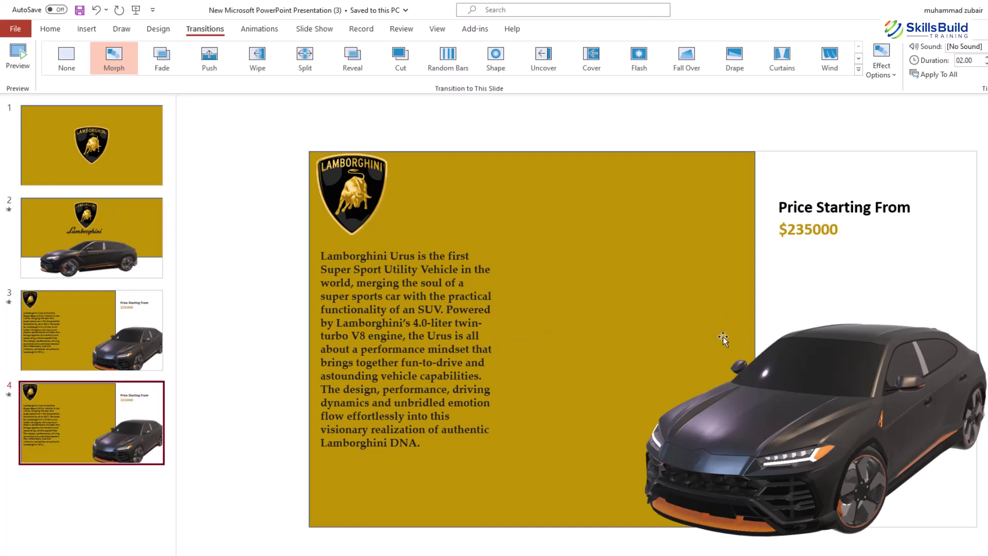
pyautogui.click(714, 313)
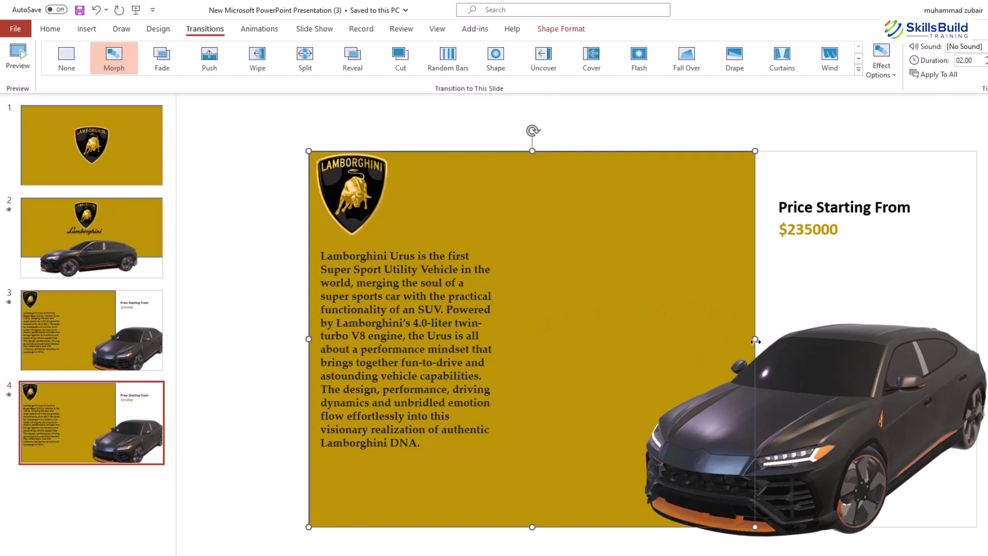
pyautogui.moveTo(755, 338); pyautogui.dragTo(982, 339)
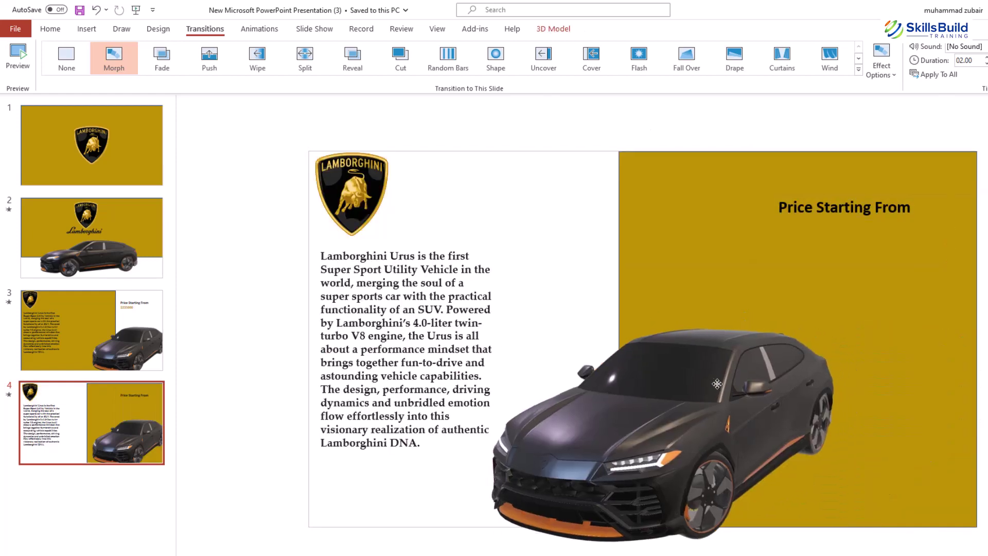
pyautogui.moveTo(723, 391); pyautogui.dragTo(707, 384)
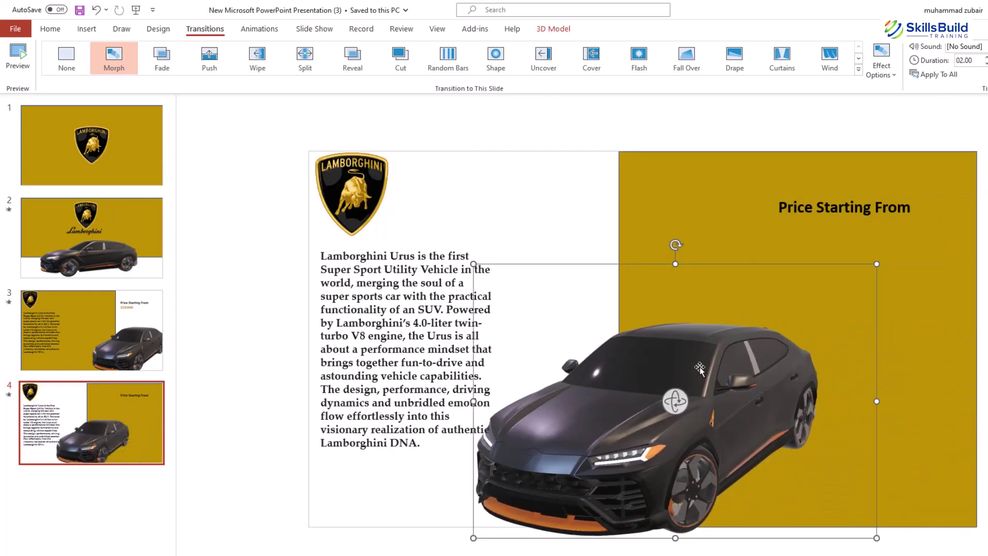
# - Move slide 4's description onto the right side of the gold area and delete the "Price Starting From" heading
pyautogui.moveTo(395, 255); pyautogui.dragTo(850, 255)
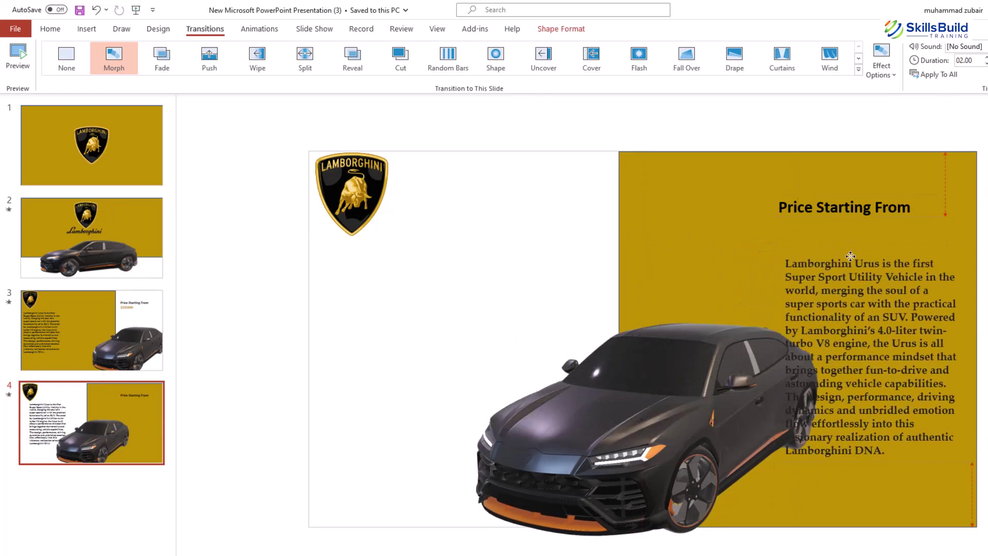
pyautogui.click(831, 202)
pyautogui.click(833, 198)
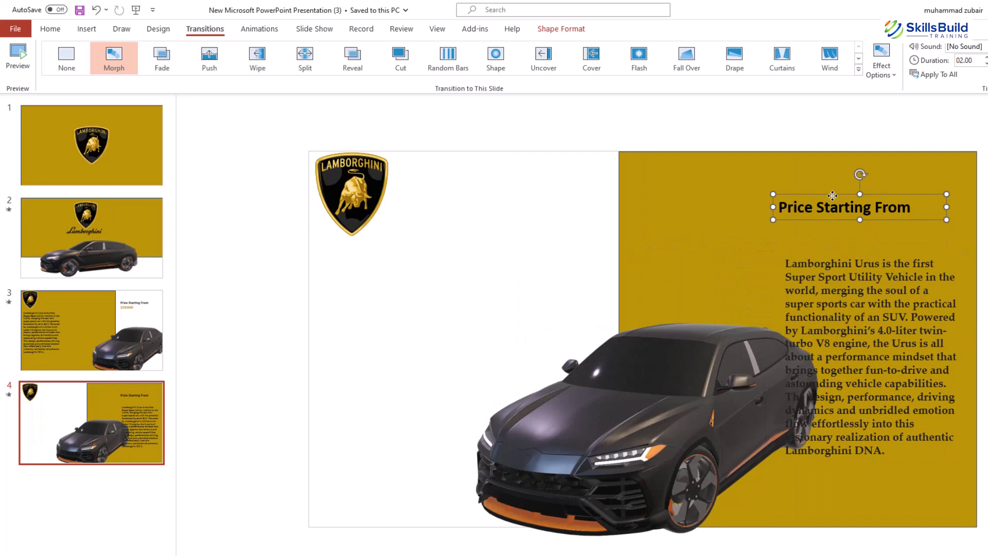
pyautogui.press('Delete')
# - Turn slide 4's car to a rear three-quarter view and place it in the lower-left part of the slide
pyautogui.click(680, 388)
pyautogui.moveTo(681, 388); pyautogui.dragTo(216, 392)
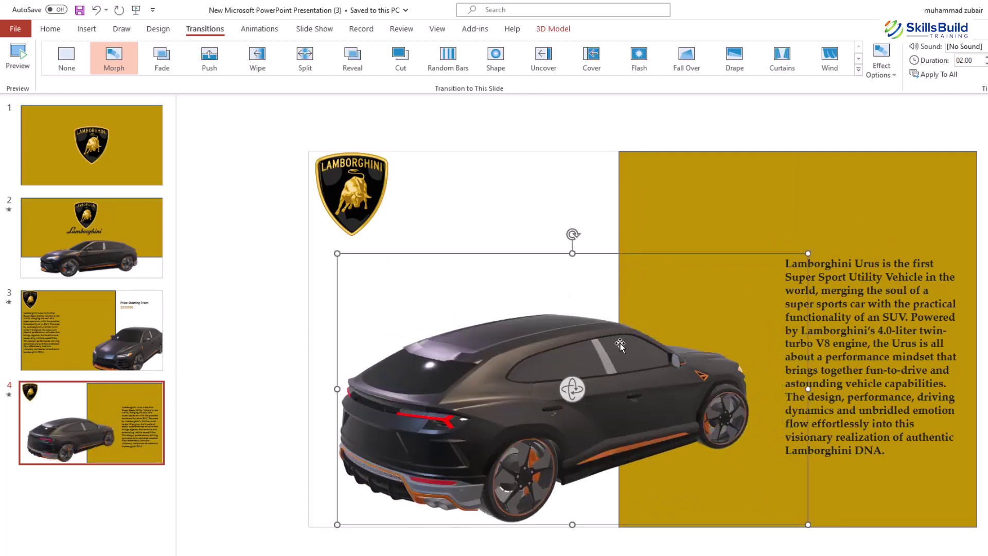
pyautogui.click(525, 231)
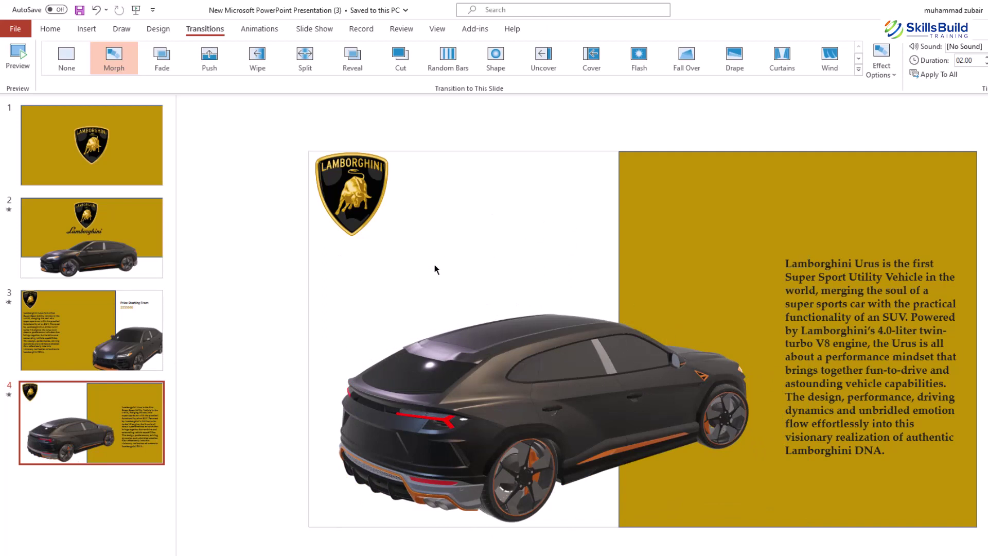
# - Add a text box reading "Speed" on slide 4 and place it directly below the shield at the slide's left edge
pyautogui.click(87, 28)
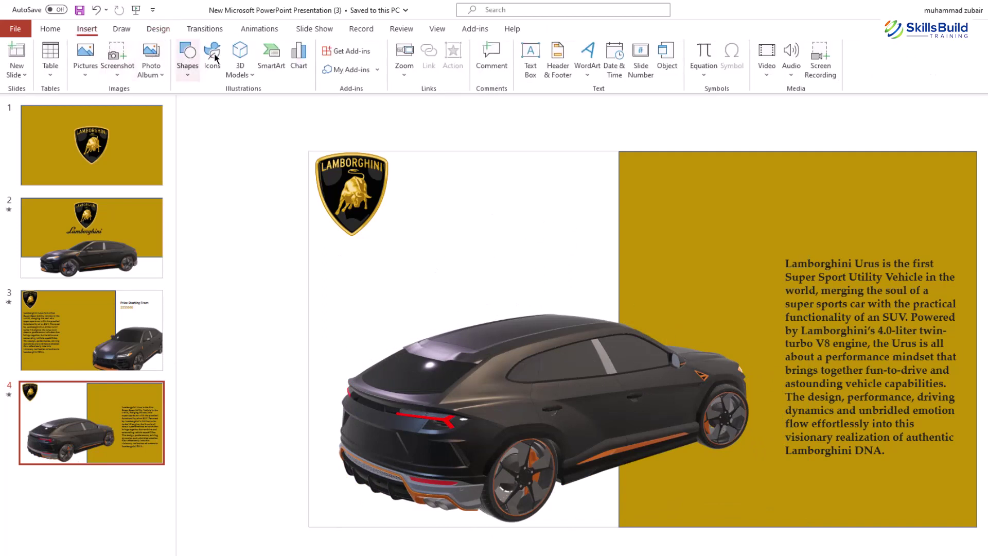
pyautogui.click(530, 59)
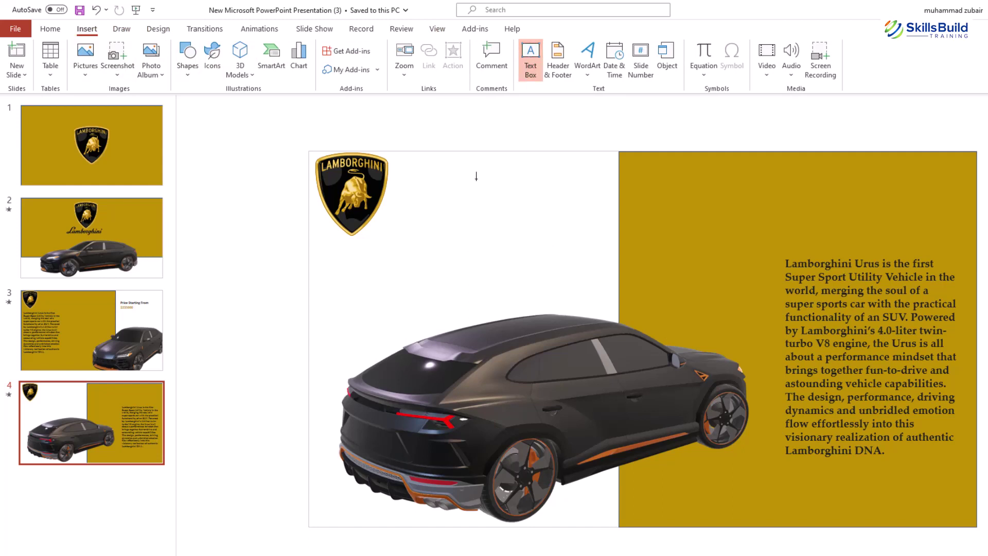
pyautogui.moveTo(425, 189); pyautogui.dragTo(544, 226)
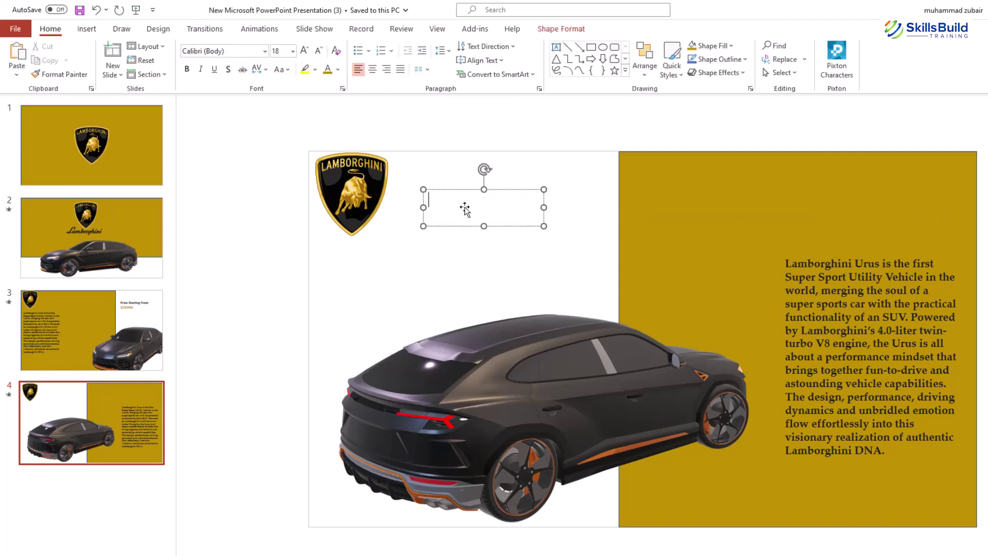
pyautogui.write('Speed')
pyautogui.moveTo(465, 209); pyautogui.dragTo(350, 259)
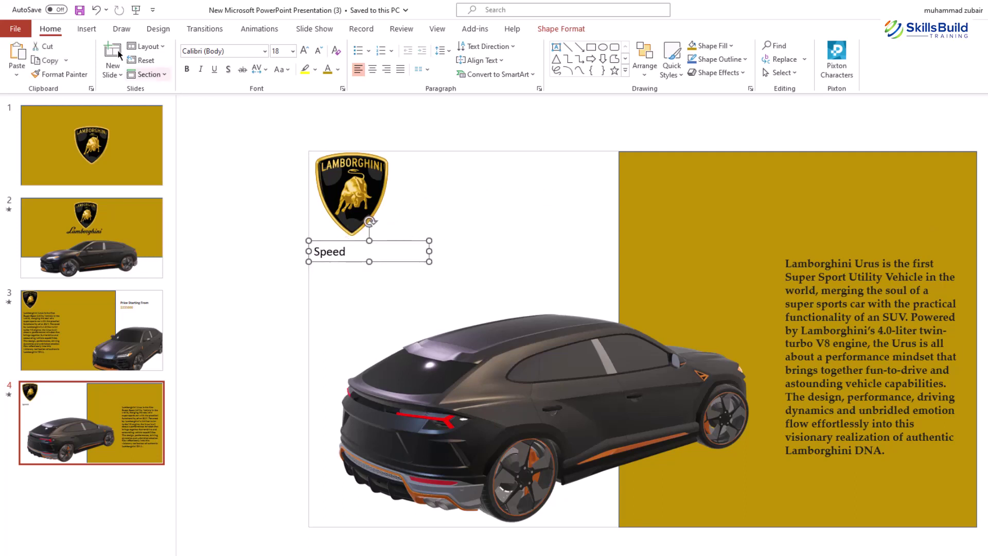
# - Draw another text box in the white area to the right of the "Speed" text
pyautogui.click(87, 28)
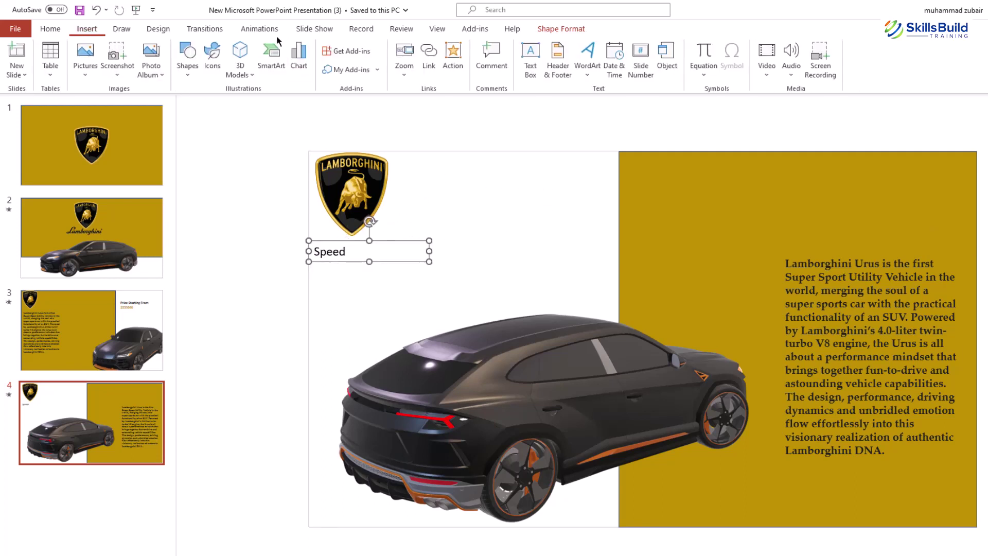
pyautogui.click(531, 57)
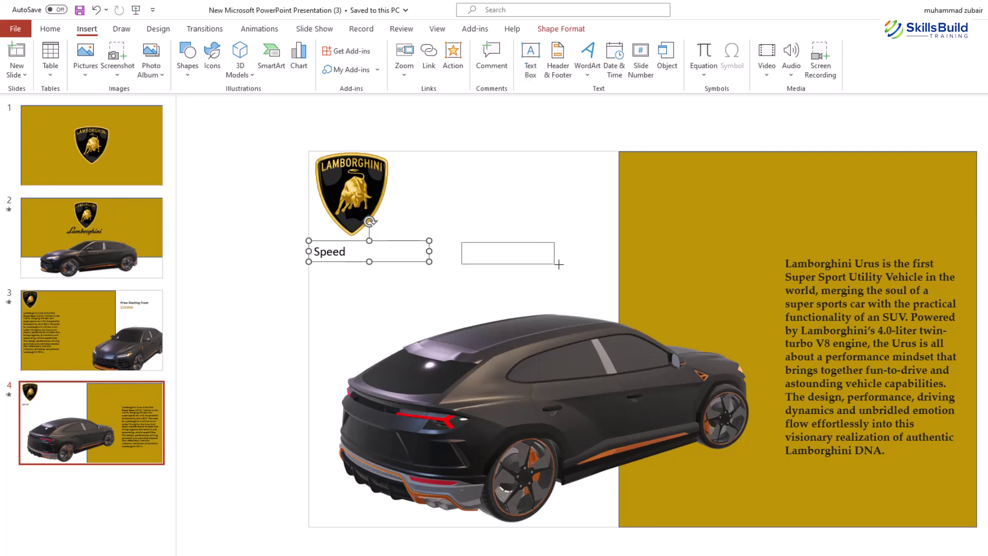